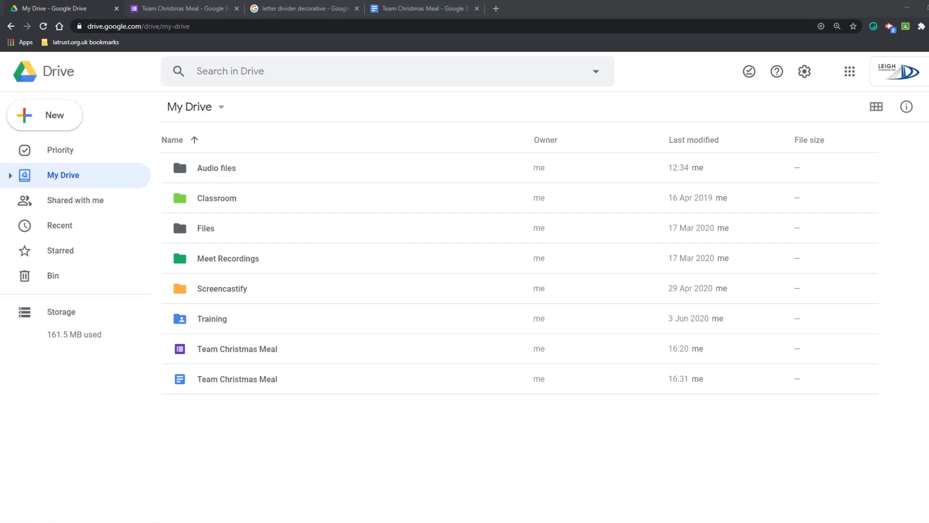
- Scroll through the Team Christmas Meal form's starter, main and dessert questions to the To Finish section
click(195, 9)
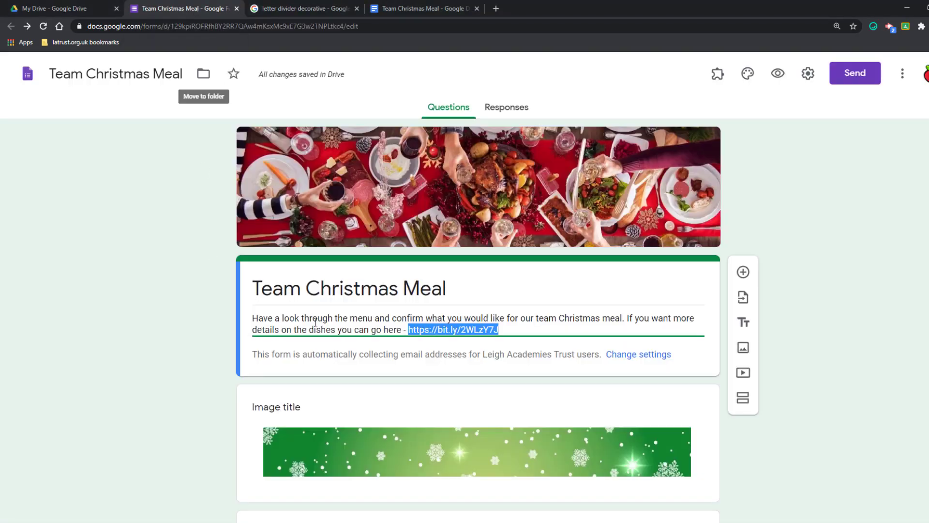
click(314, 319)
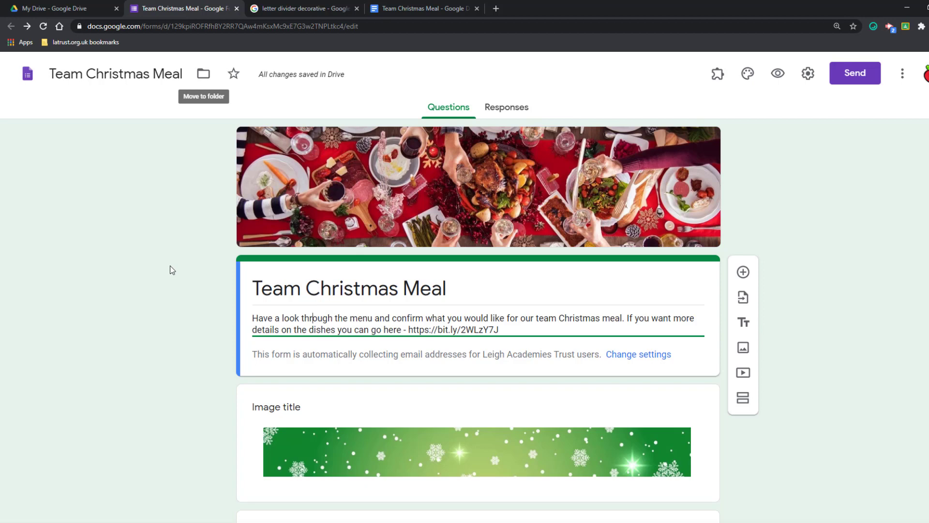
scroll(172, 270, down, 3)
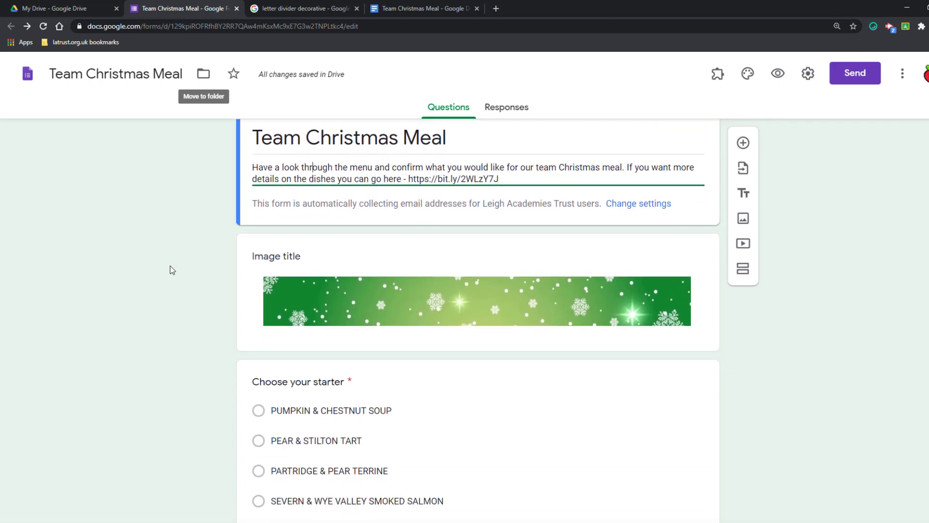
scroll(171, 270, down, 2)
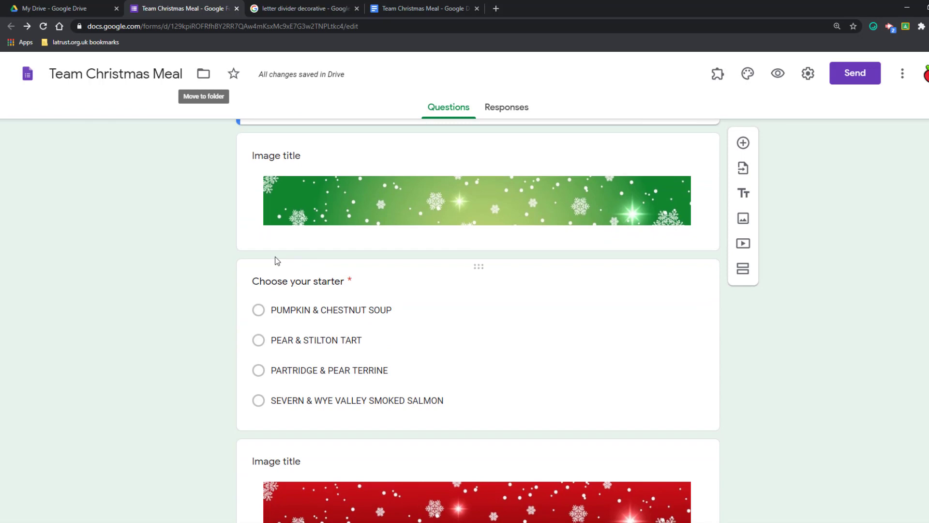
scroll(309, 339, down, 6)
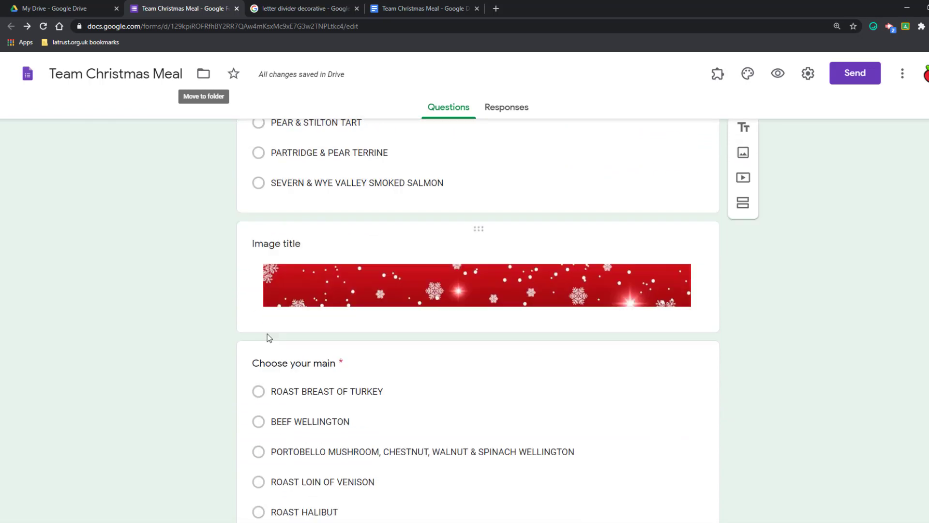
scroll(311, 334, down, 9)
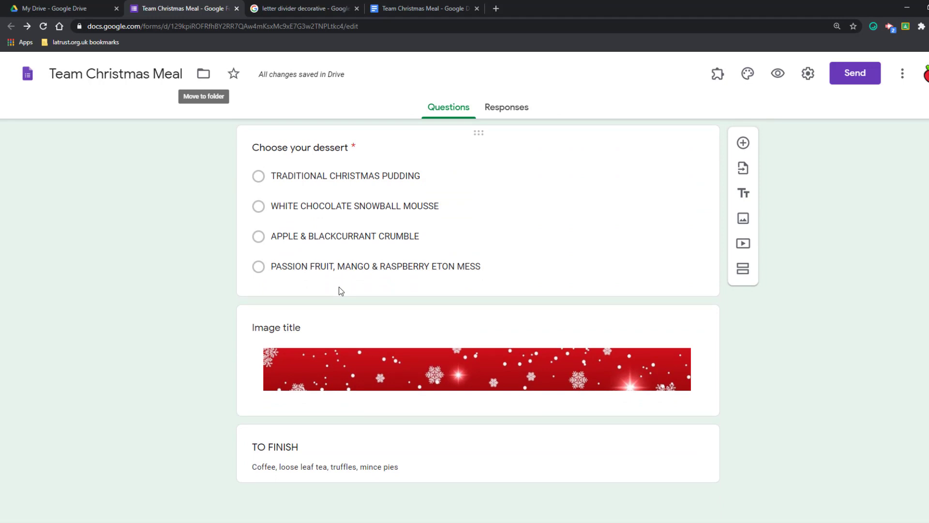
- Review the Team Christmas Meal letter's empty <> placeholders under Starter, Main and Dessert
click(422, 9)
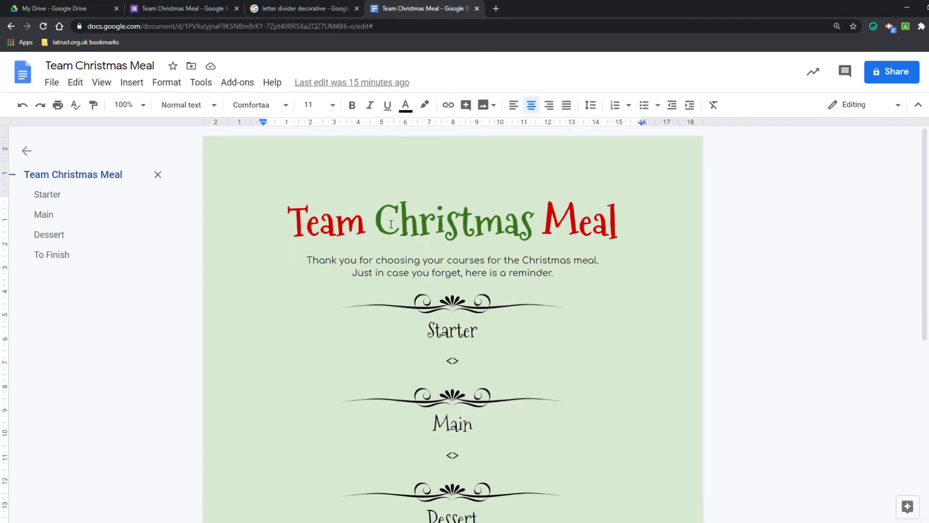
scroll(506, 278, down, 7)
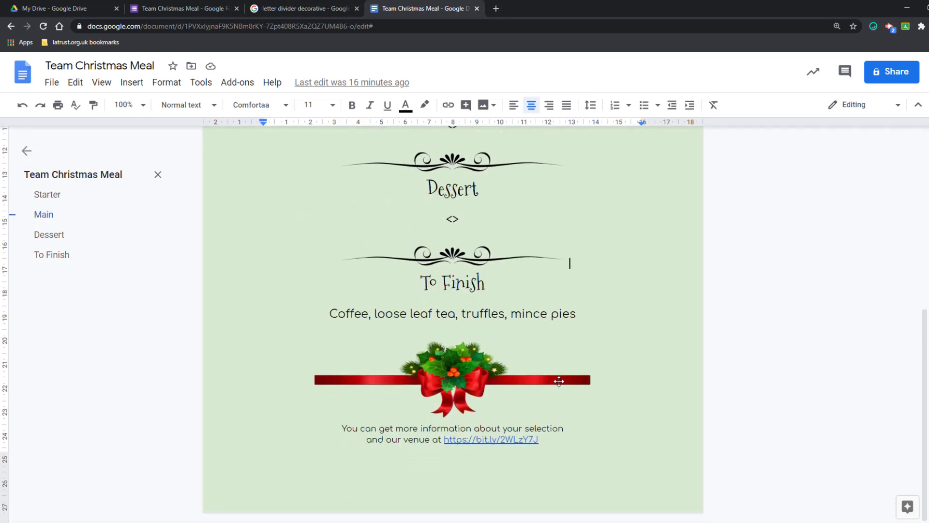
scroll(555, 355, up, 5)
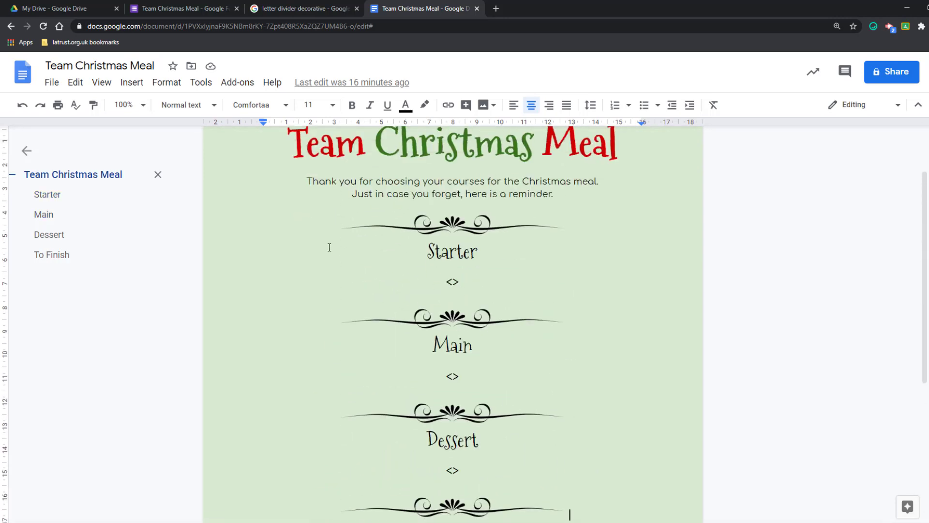
scroll(329, 247, up, 2)
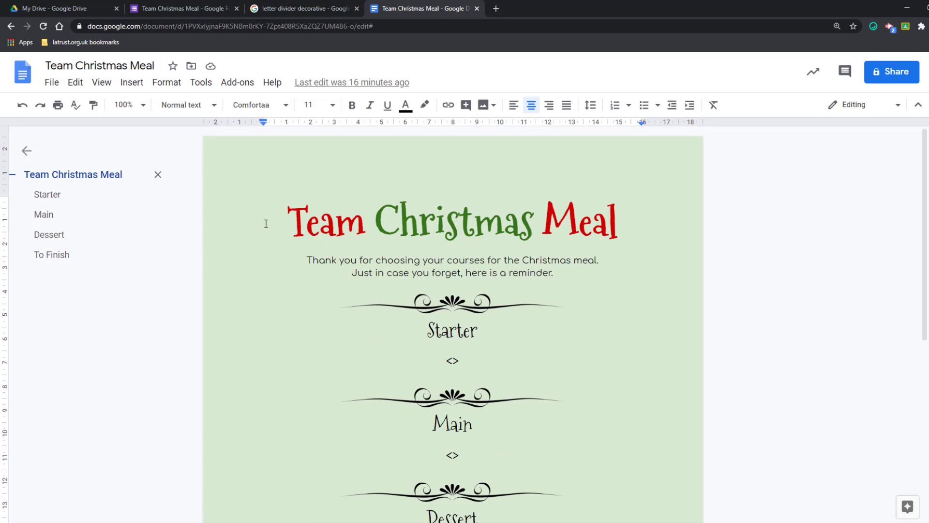
- Link the form's responses to a new Team Christmas Meal (Responses) spreadsheet
click(186, 7)
scroll(543, 156, up, 15)
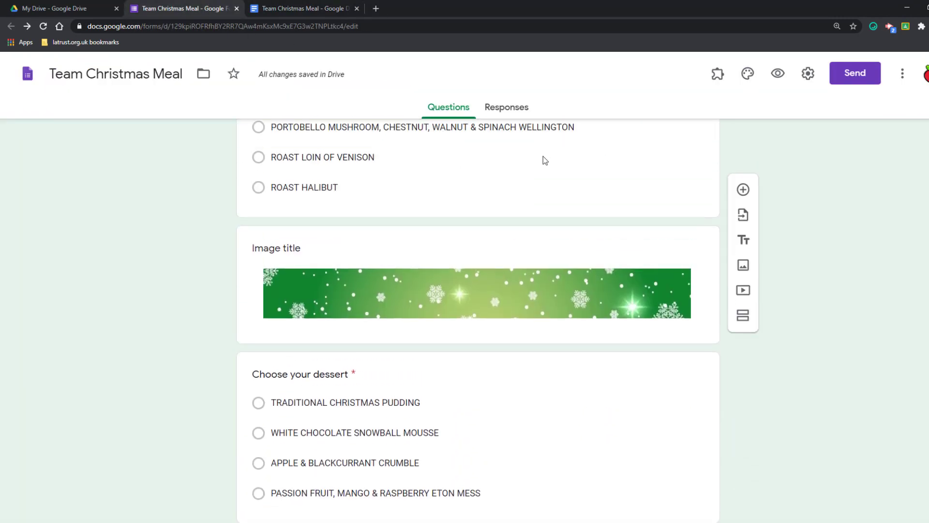
scroll(570, 179, up, 5)
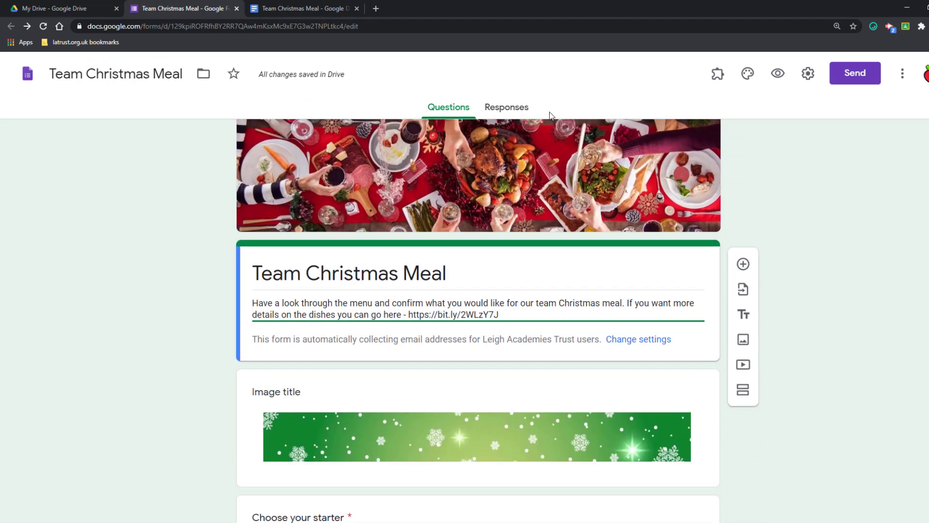
click(508, 108)
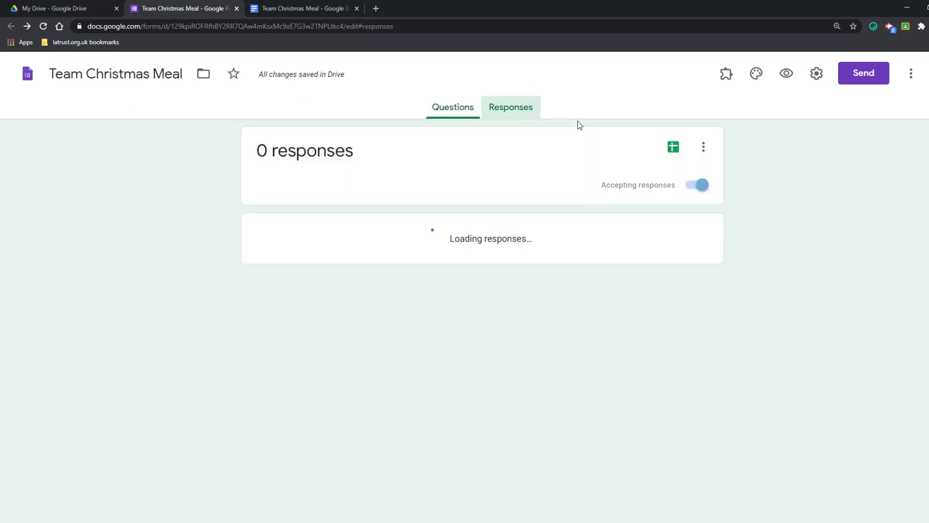
click(673, 148)
click(630, 229)
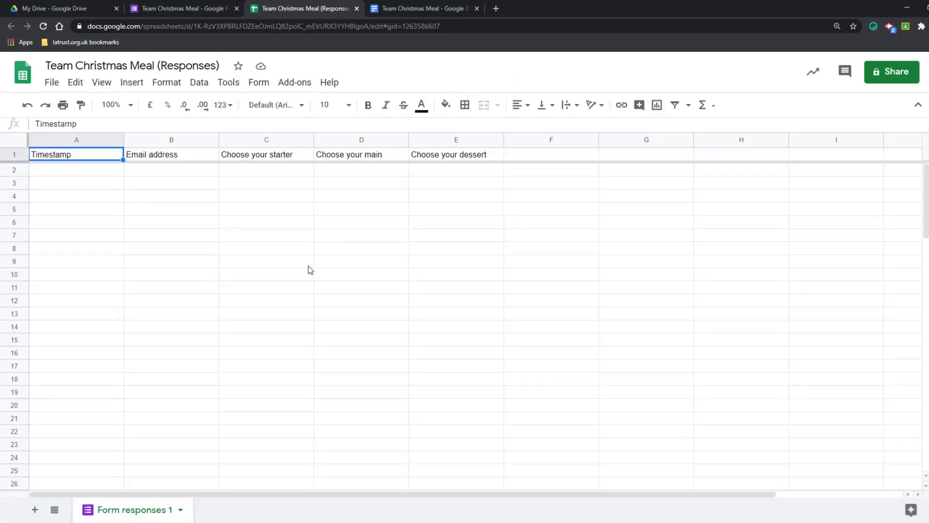
- Search the add-on Marketplace for 'auto' and open the Autocrat listing
click(296, 83)
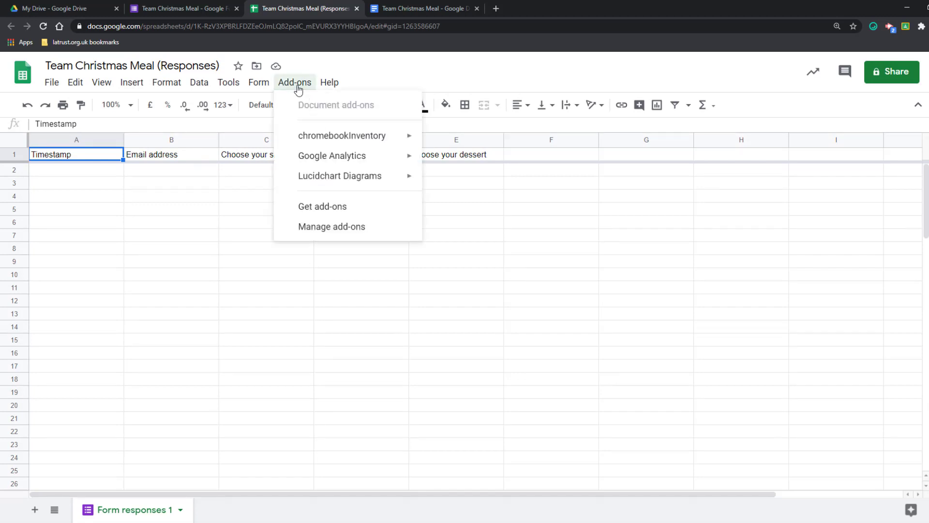
click(319, 207)
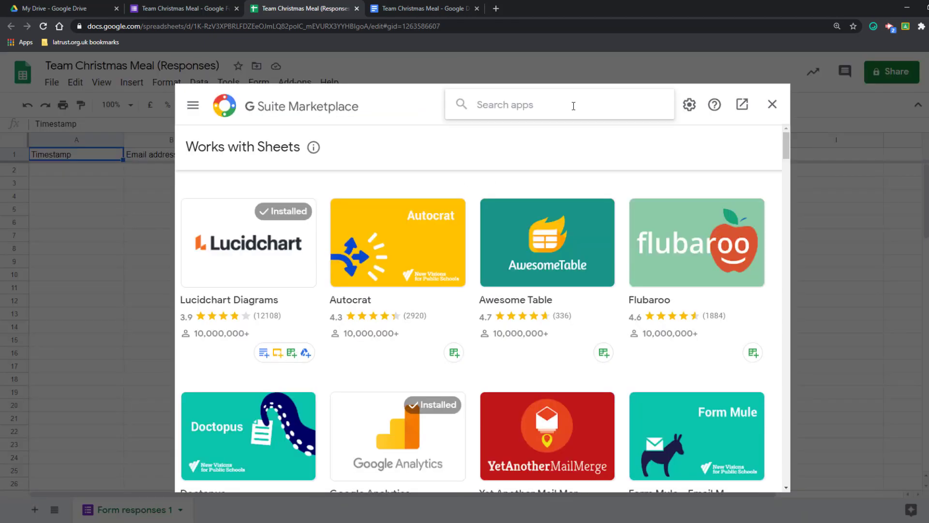
text(auto)
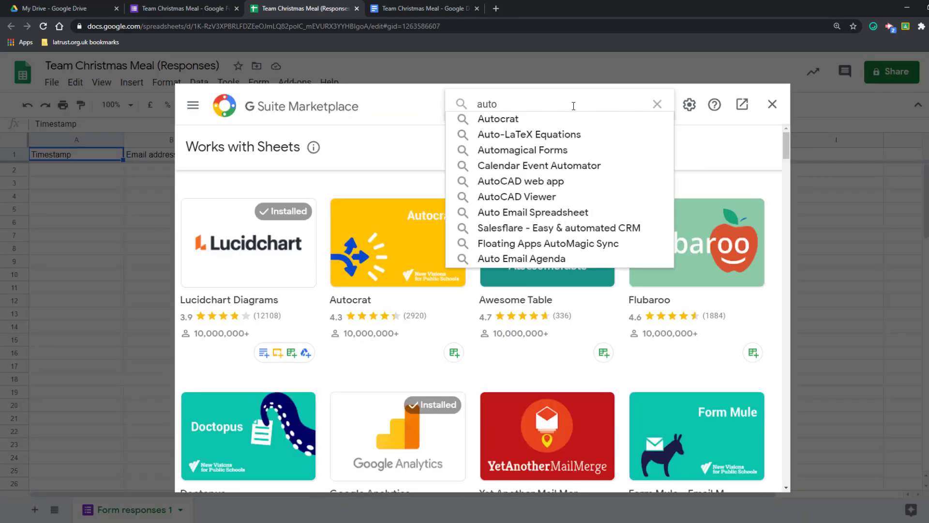
click(560, 116)
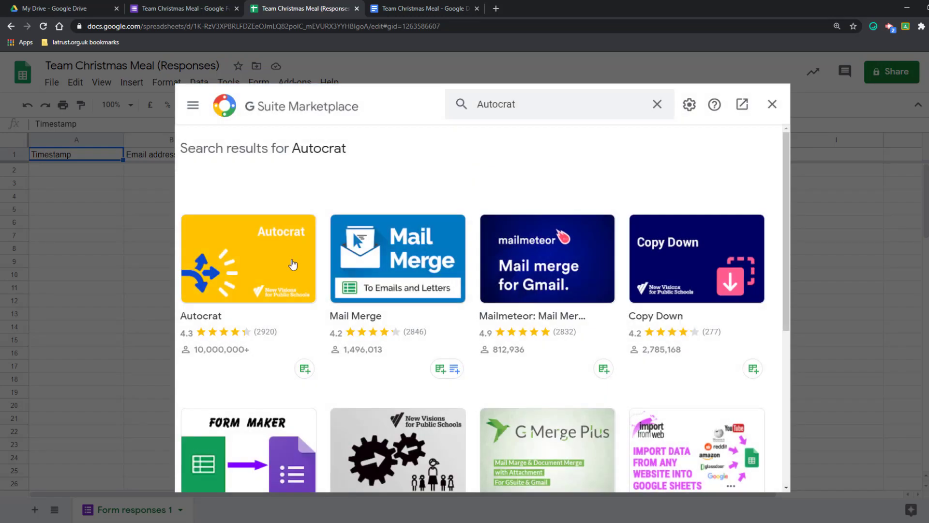
click(256, 263)
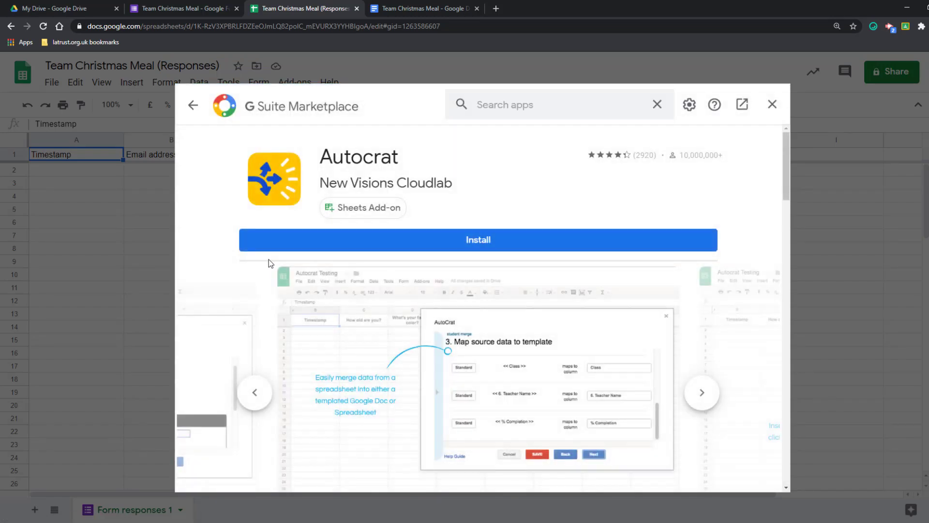
- Install Autocrat, authorise it for the account, and close the Marketplace
click(432, 257)
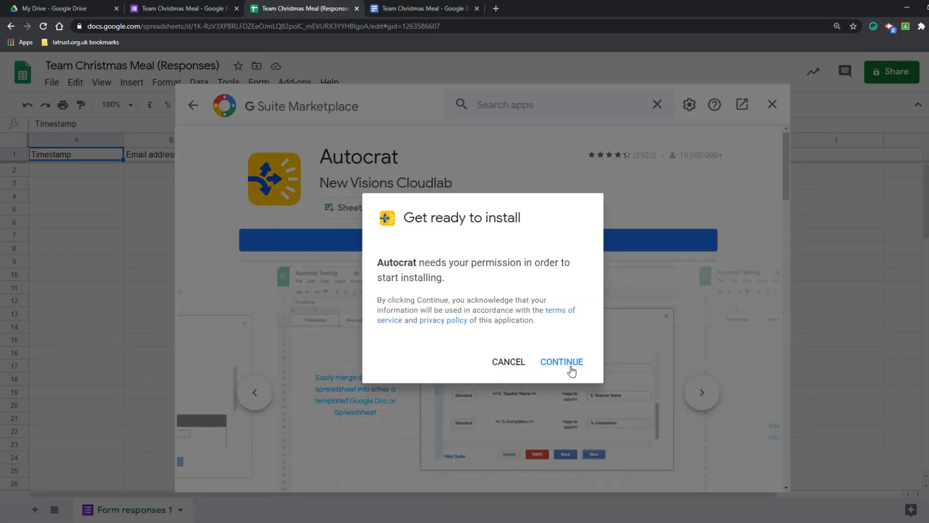
click(570, 368)
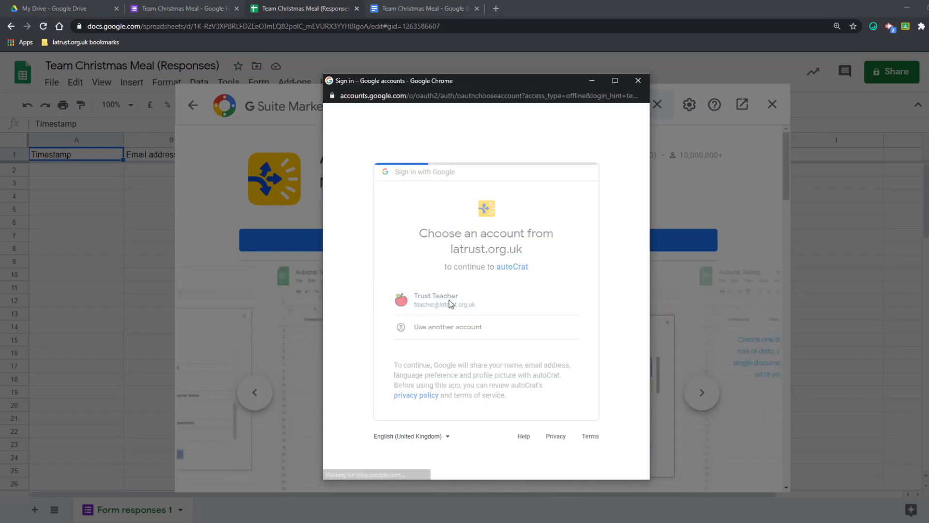
click(450, 304)
scroll(484, 290, down, 6)
click(555, 409)
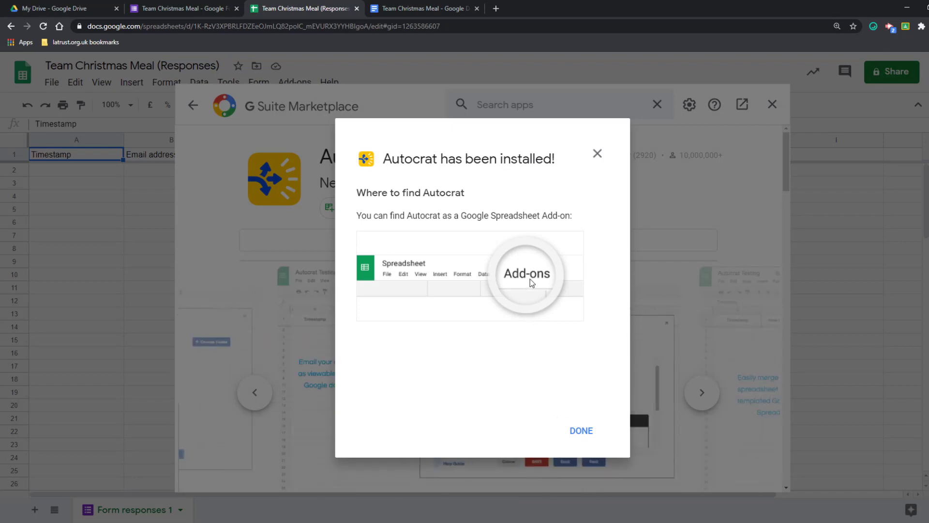
click(586, 434)
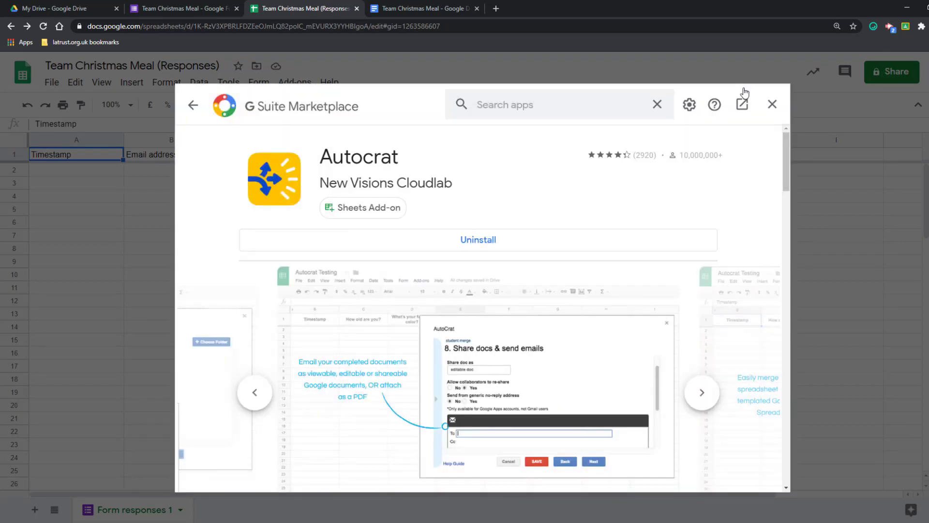
click(772, 104)
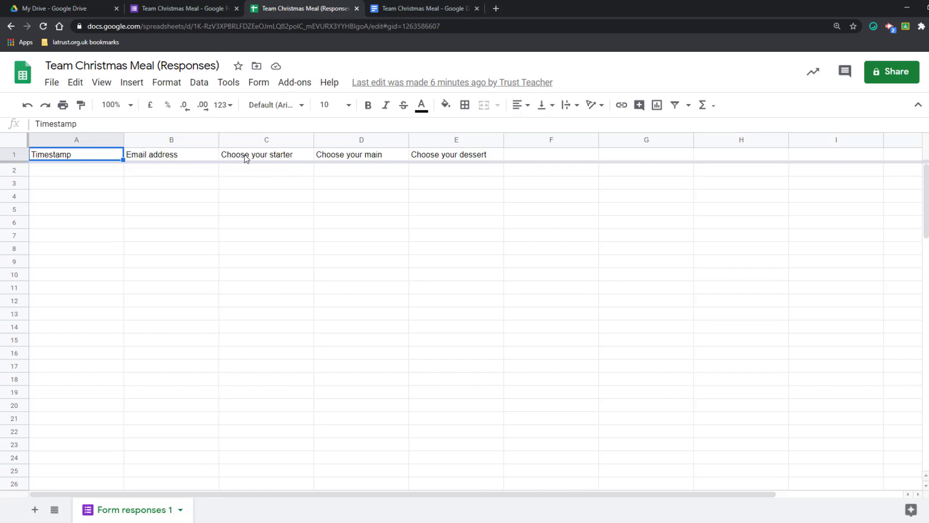
- Copy the C1 header into the Starter placeholder as <<Choose your starter>>
click(267, 158)
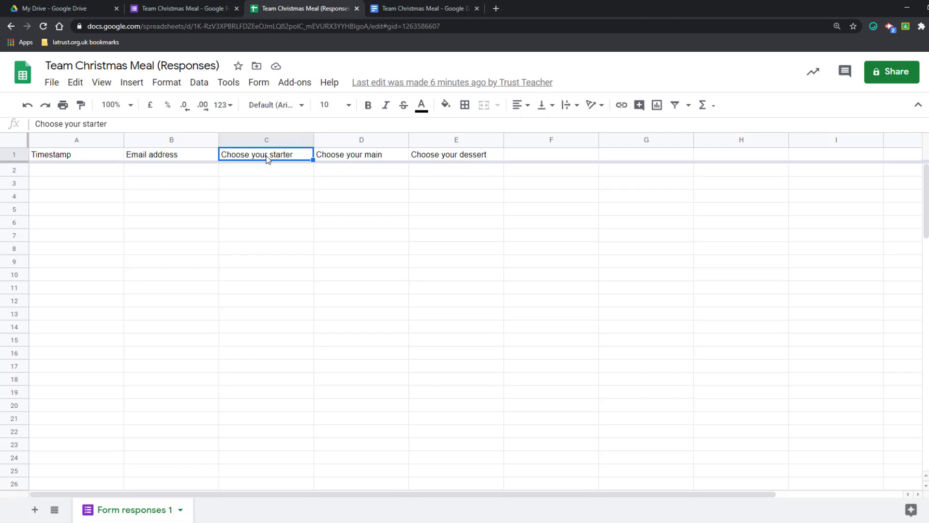
key(ctrl+c)
click(422, 10)
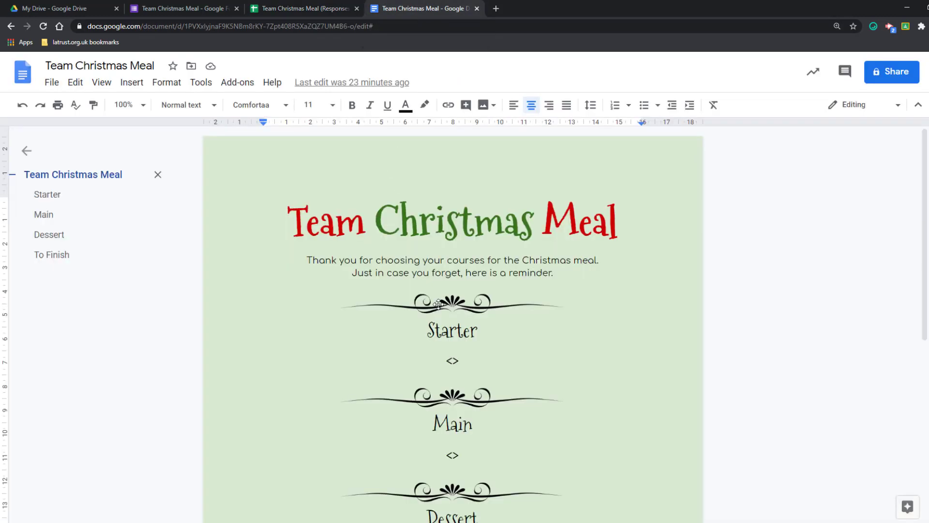
click(453, 360)
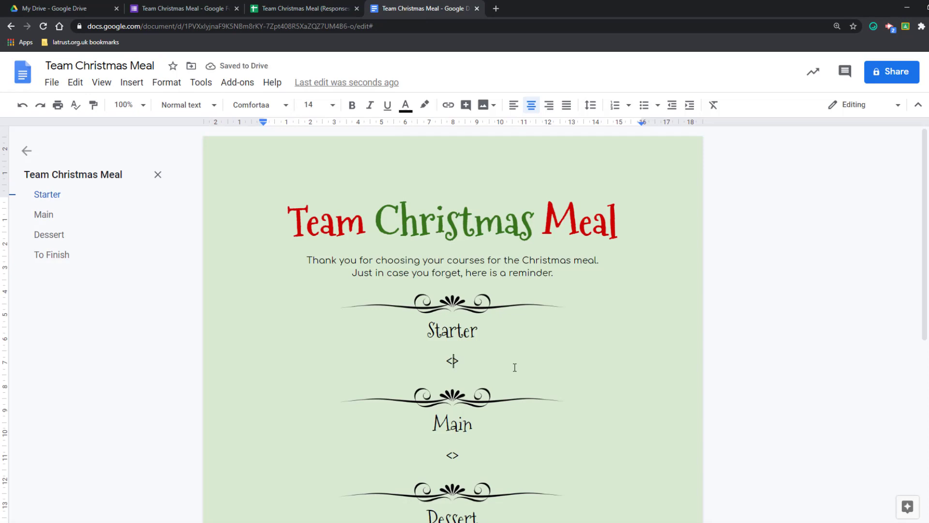
text(<)
key(ctrl+v)
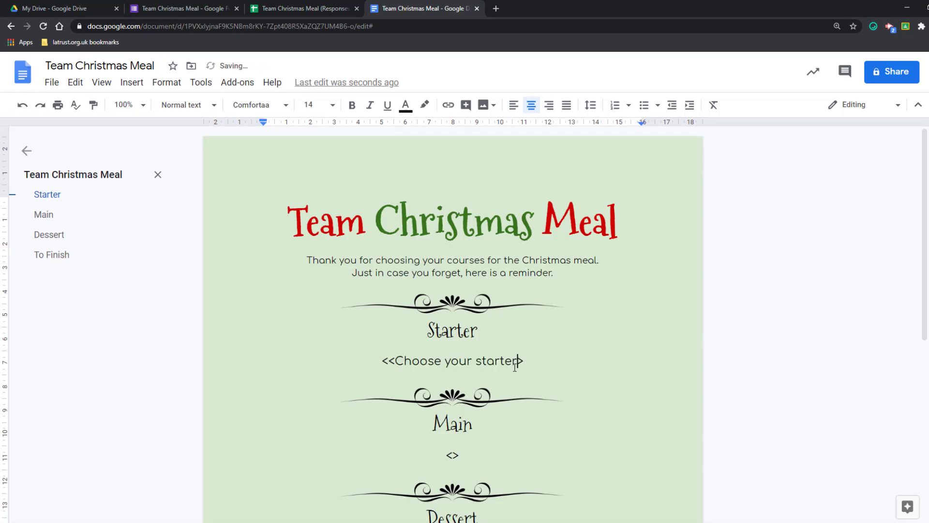
text(>)
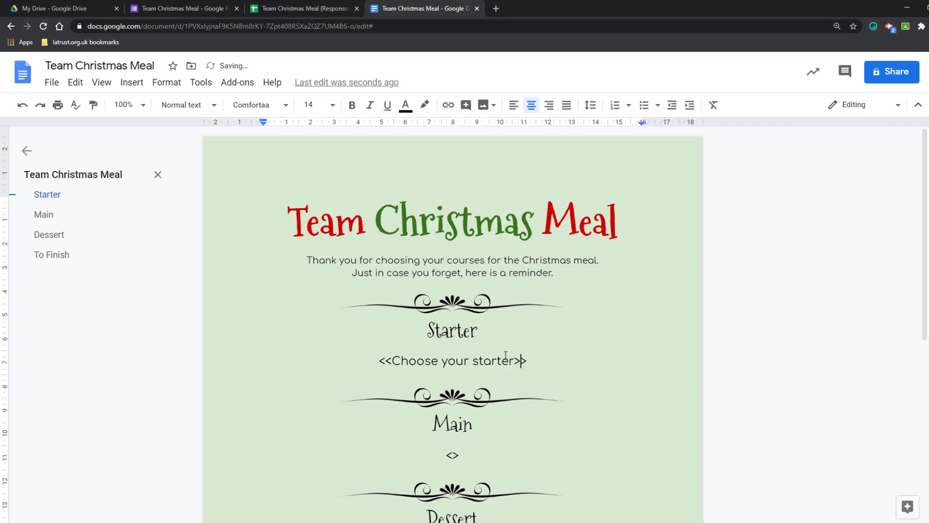
- Copy the D1 header into the Main placeholder as <<Choose your main>>
click(288, 8)
click(361, 158)
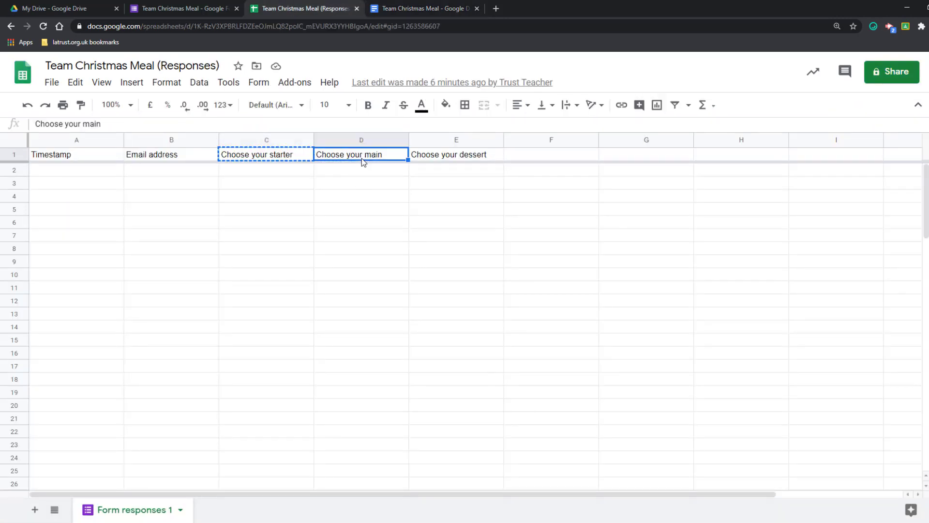
key(ctrl+c)
click(434, 6)
click(454, 455)
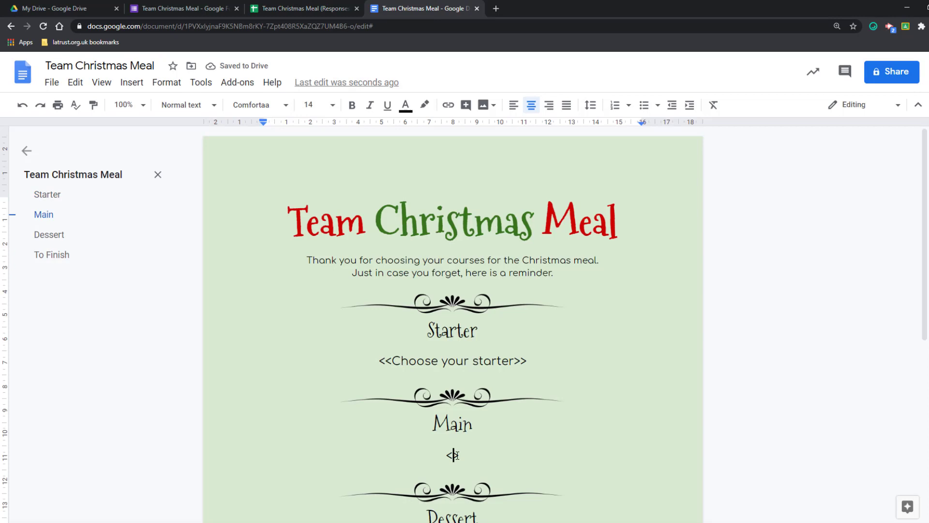
text(<)
key(ctrl+v)
- Paste the E1 header into the Dessert placeholder as <<Choose your dessert>>
click(300, 8)
click(457, 156)
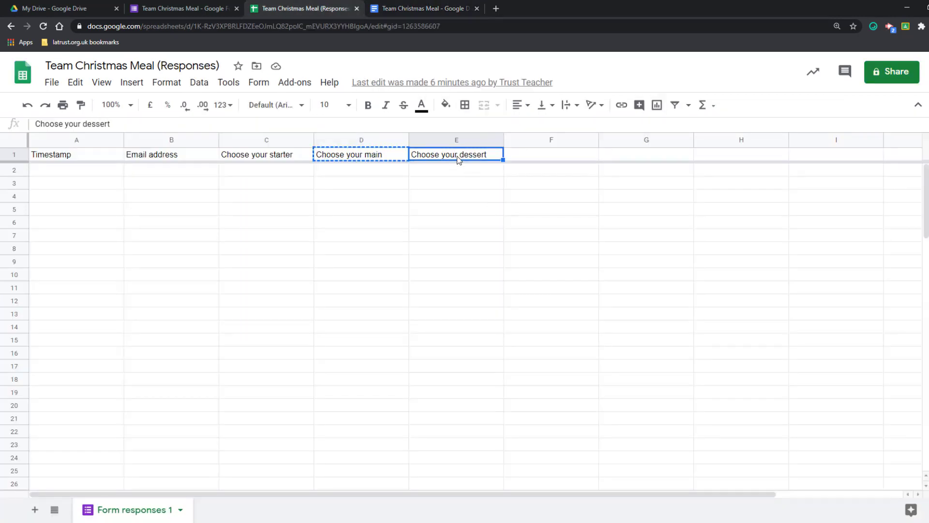
click(426, 8)
scroll(426, 423, down, 5)
click(453, 297)
text(<<Choose your dessert>)
key(ctrl+v)
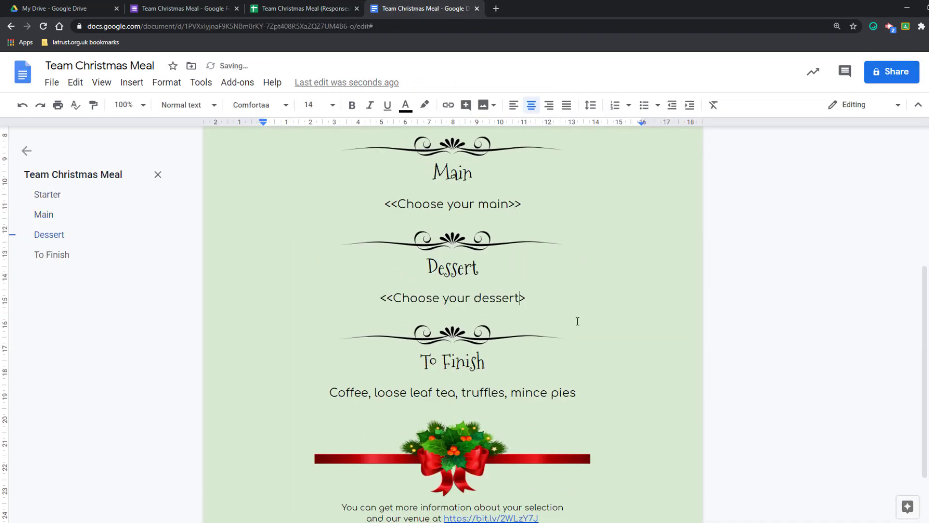
text(>)
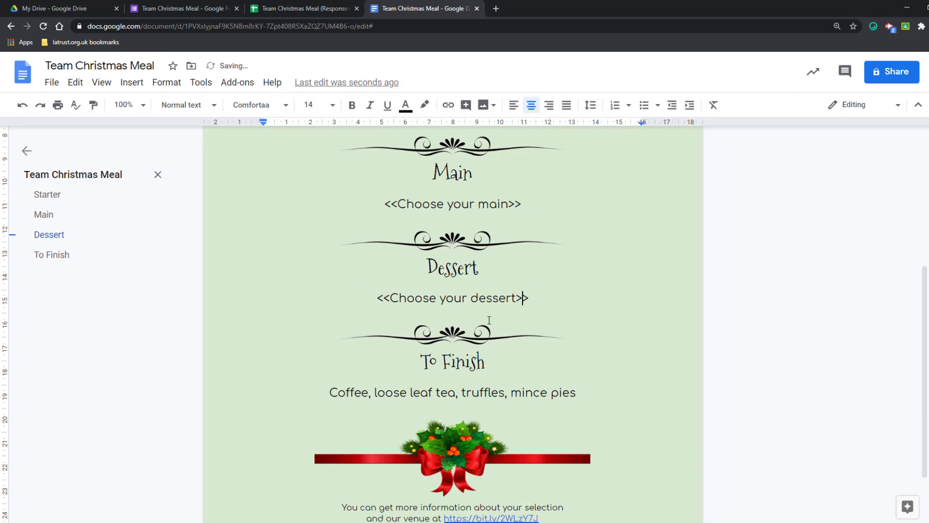
scroll(488, 319, up, 3)
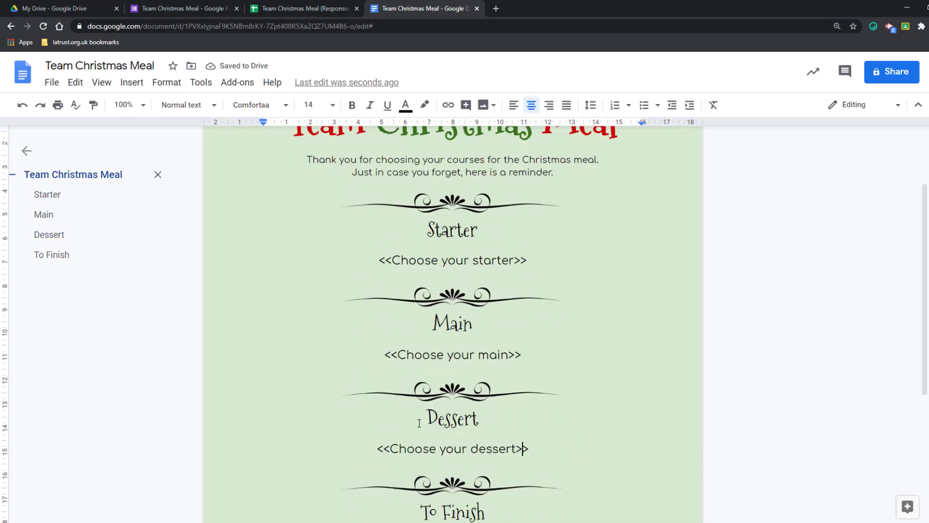
click(289, 10)
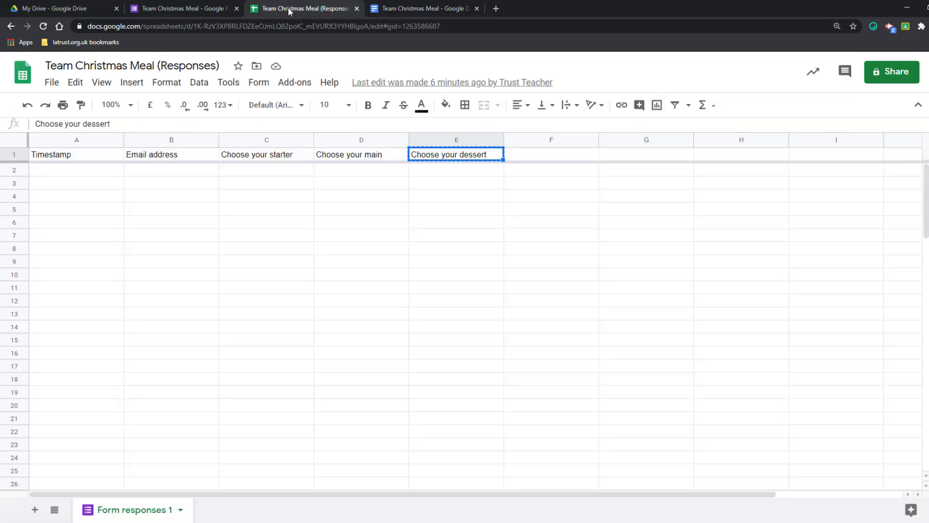
- Launch Autocrat and create a new job named 'Christmas meal 2020'
click(316, 235)
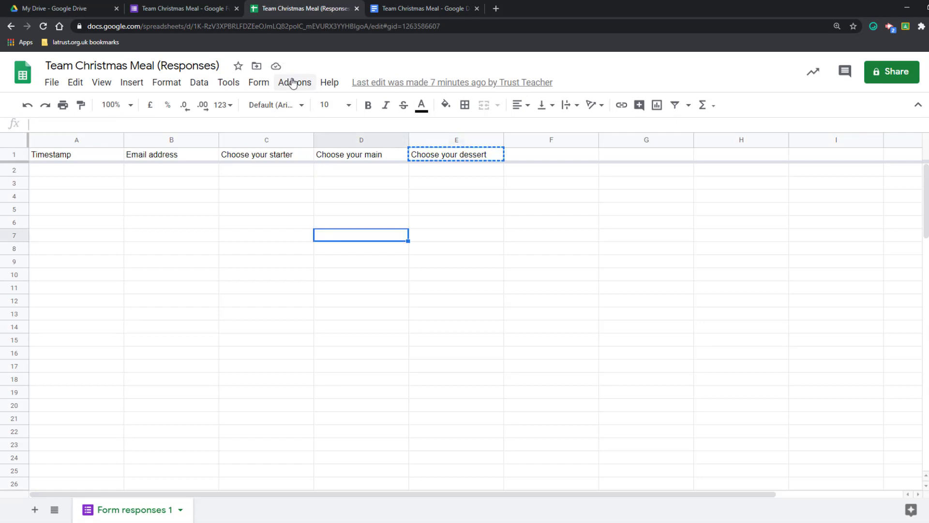
click(293, 84)
mouse_move(326, 137)
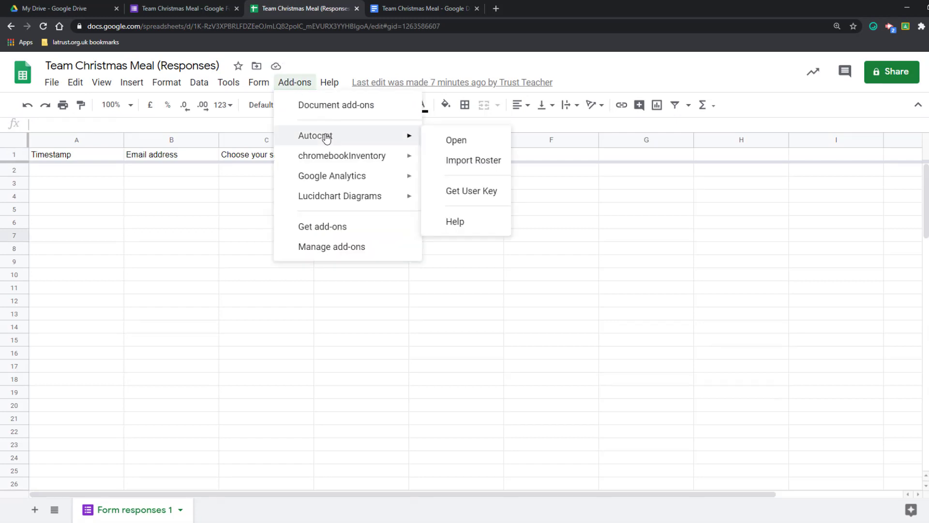
click(477, 143)
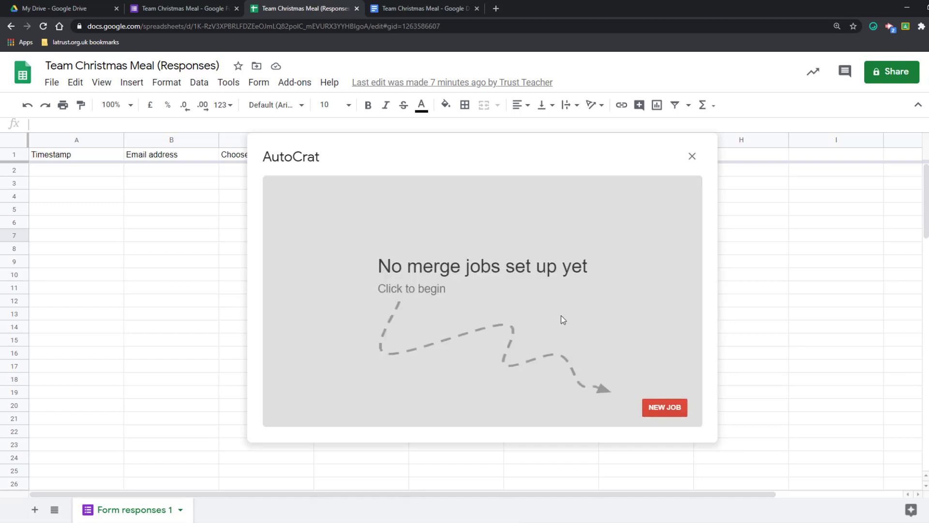
click(666, 408)
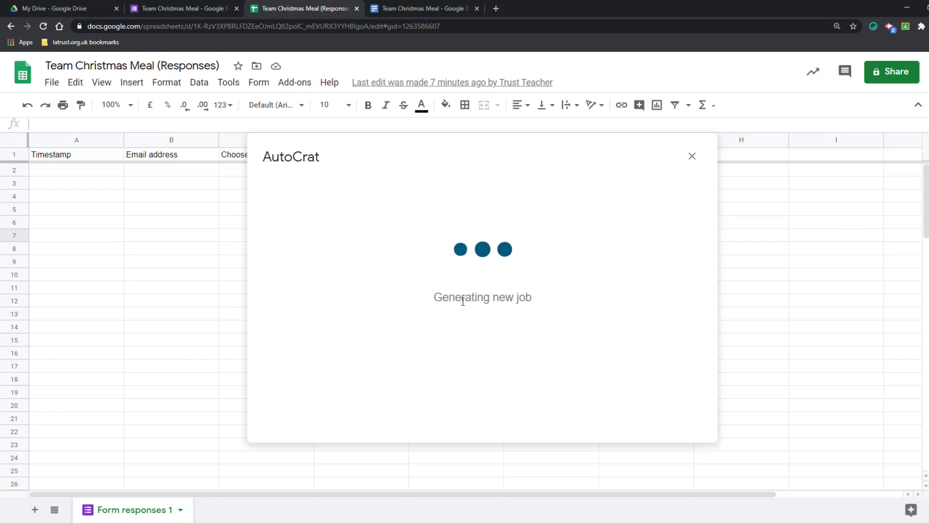
click(405, 242)
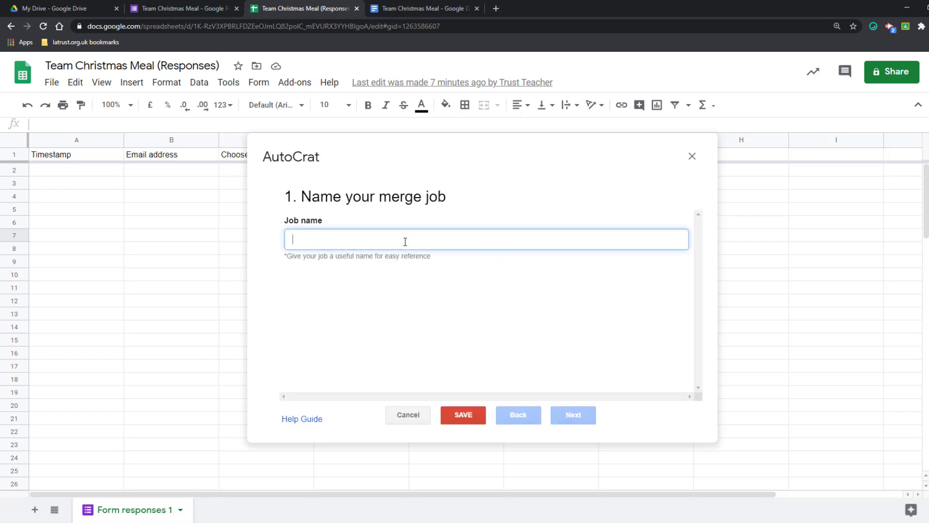
text(Christ)
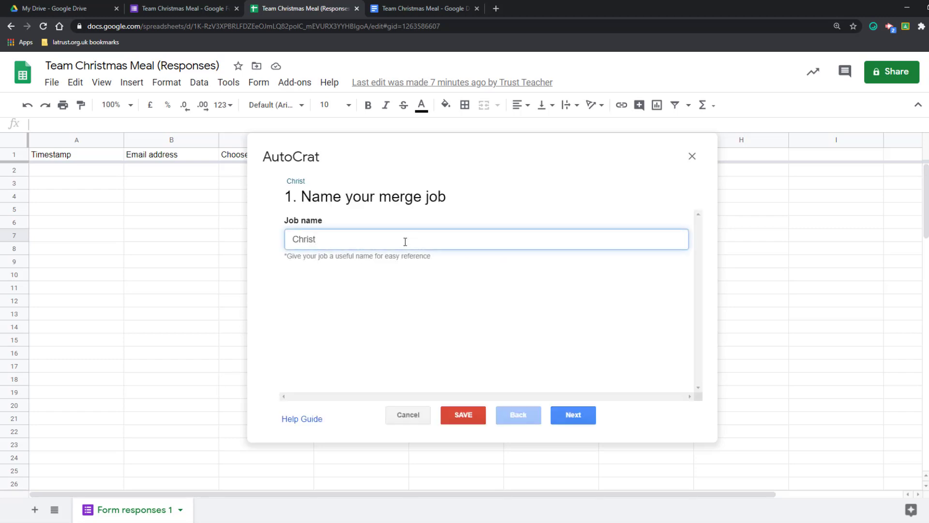
text(mas meal 2020)
click(574, 415)
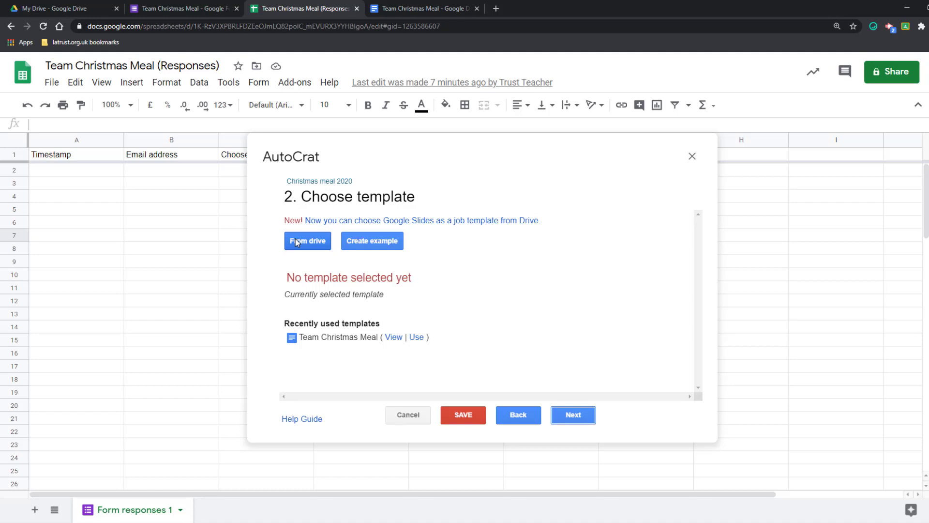
- Choose the Team Christmas Meal doc from Drive as the job's template
click(312, 241)
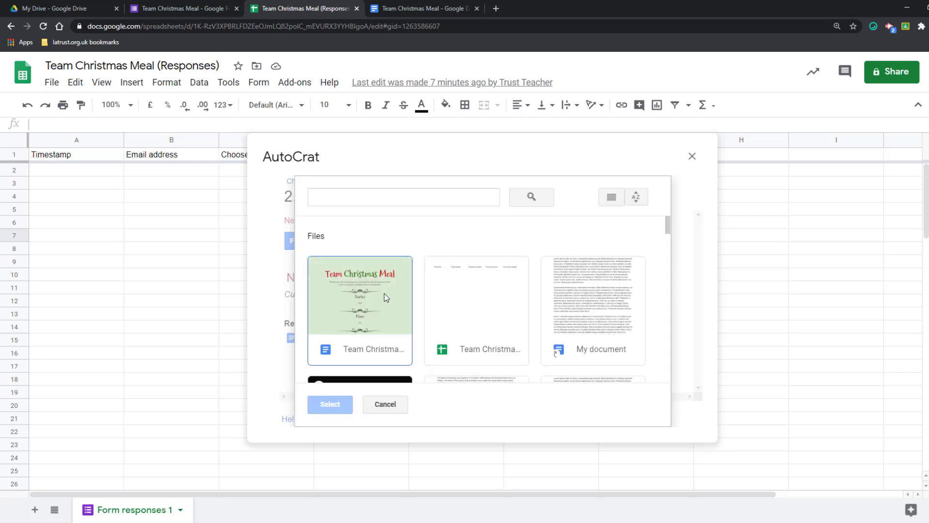
click(372, 298)
click(336, 409)
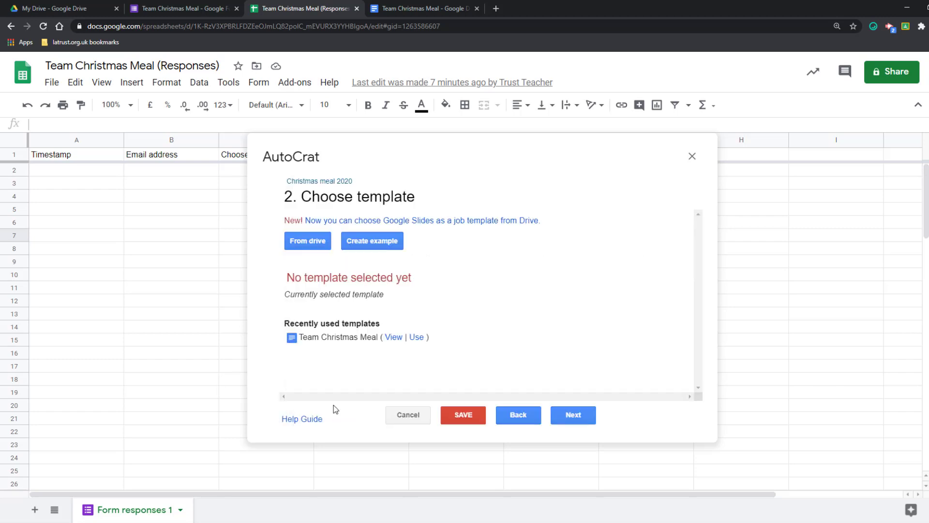
click(574, 419)
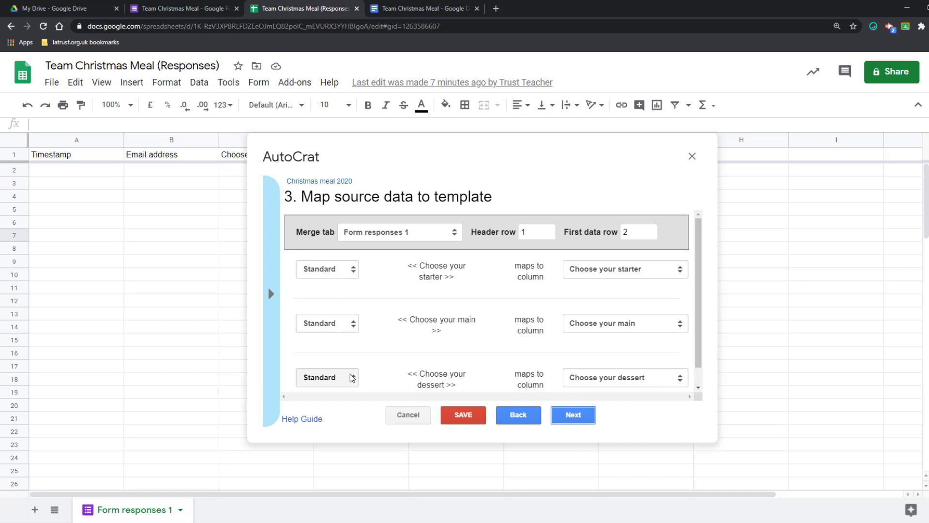
- Keep each course tag mapped as standard text to its column, e.g. starter to Choose your starter
click(353, 269)
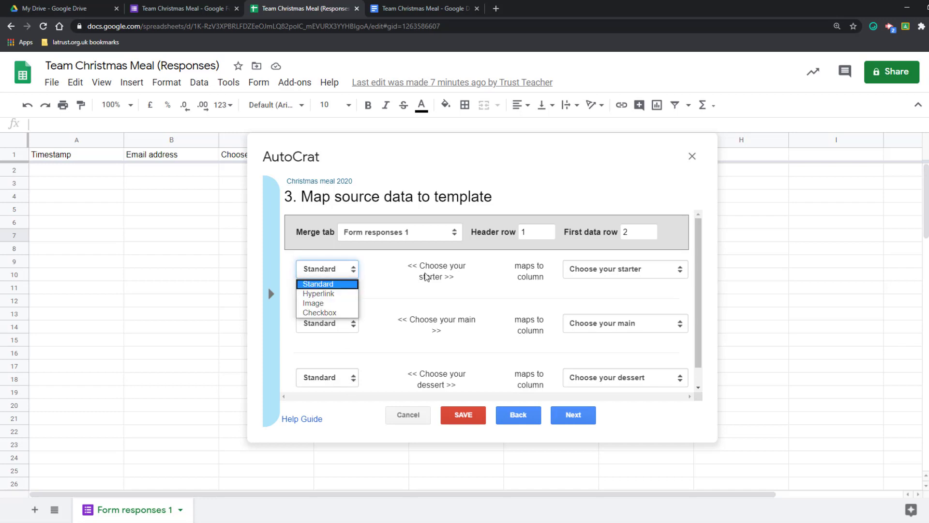
click(435, 274)
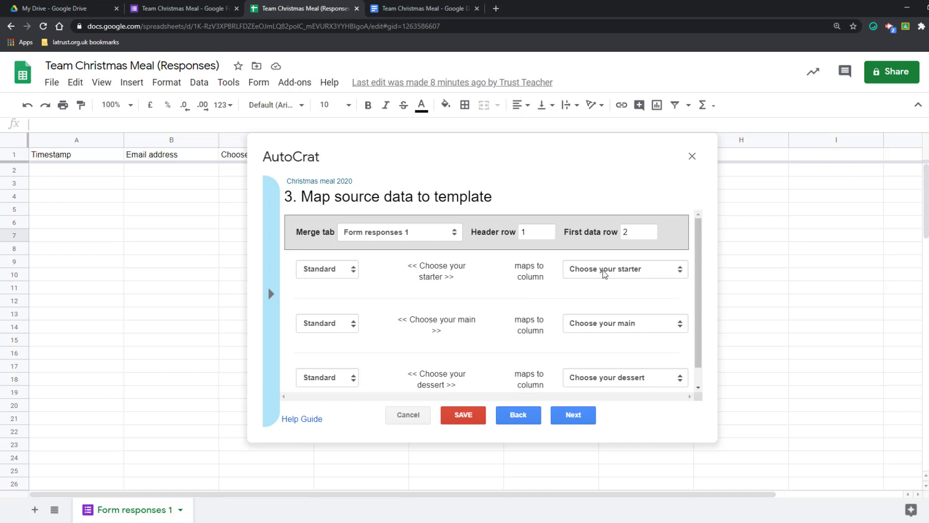
click(607, 270)
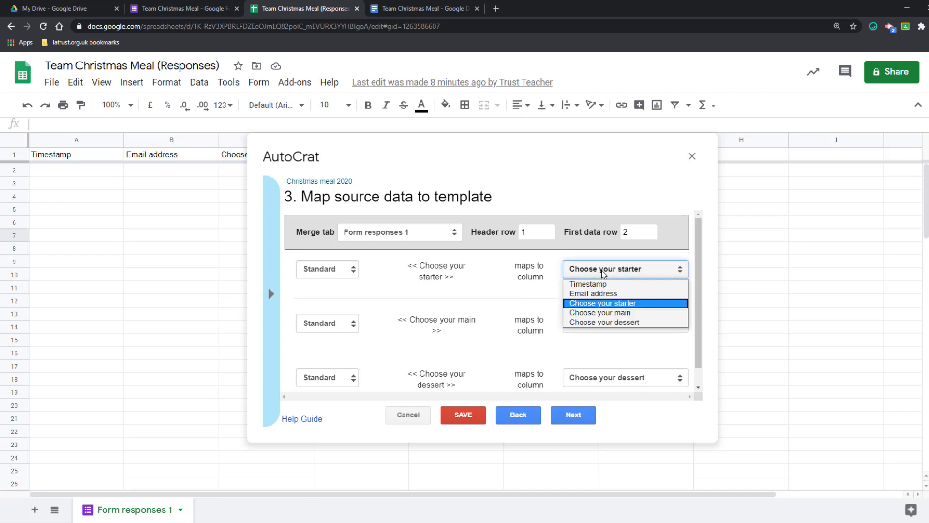
click(598, 304)
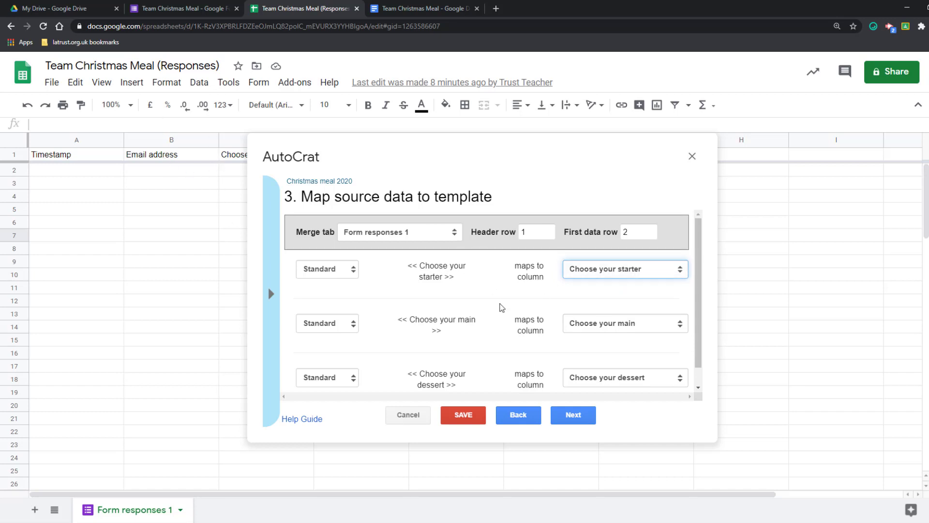
scroll(500, 310, down, 1)
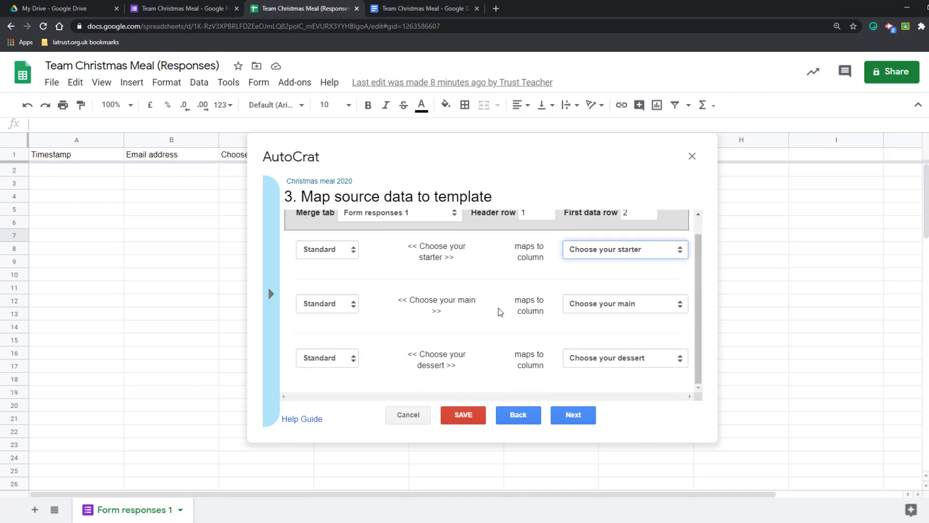
click(582, 417)
click(356, 237)
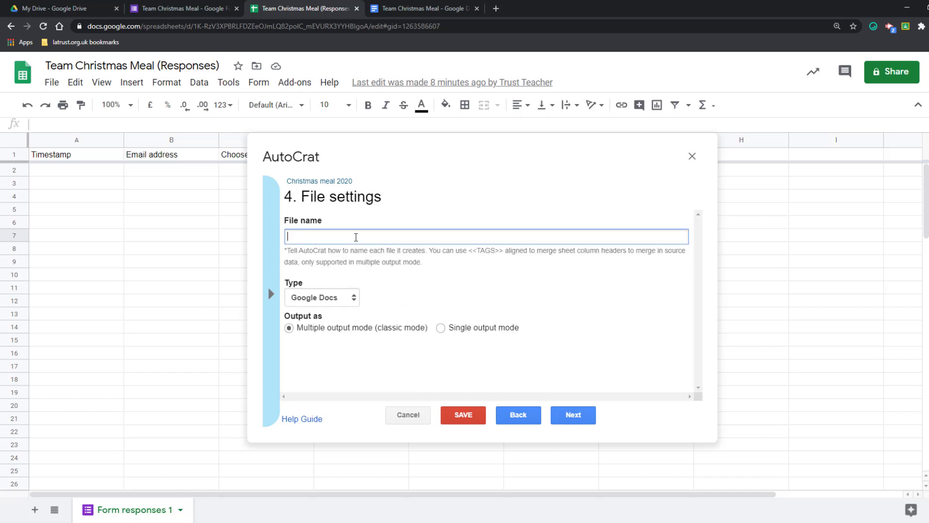
- Name the output files 'Your personalised Christmas menu' and set the file type to PDF
text(Your per)
text(onalised Chroi)
key(BackSpace)
key(BackSpace)
text(is)
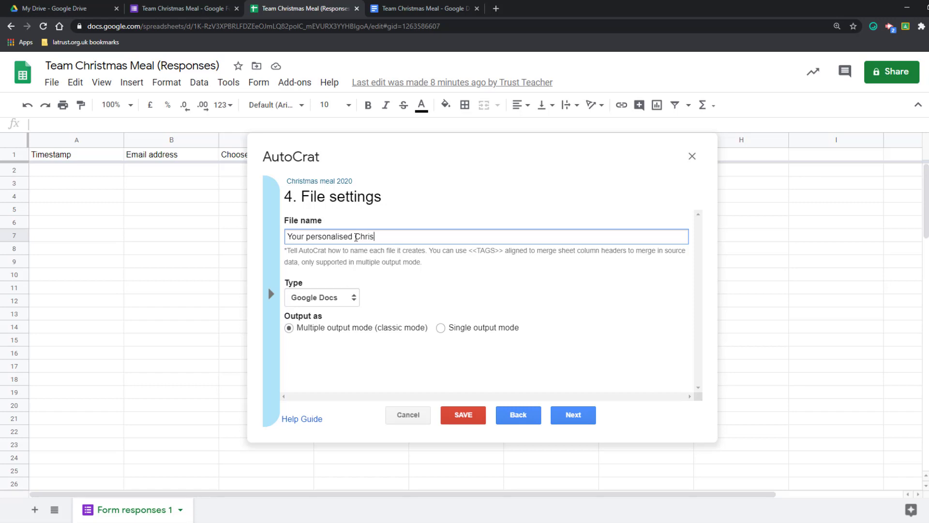
text(tmas menu)
click(341, 304)
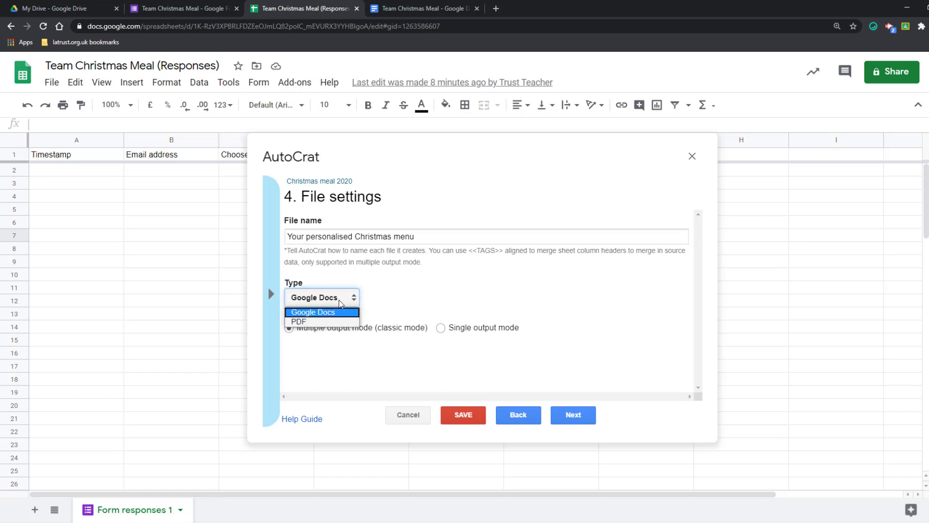
click(333, 318)
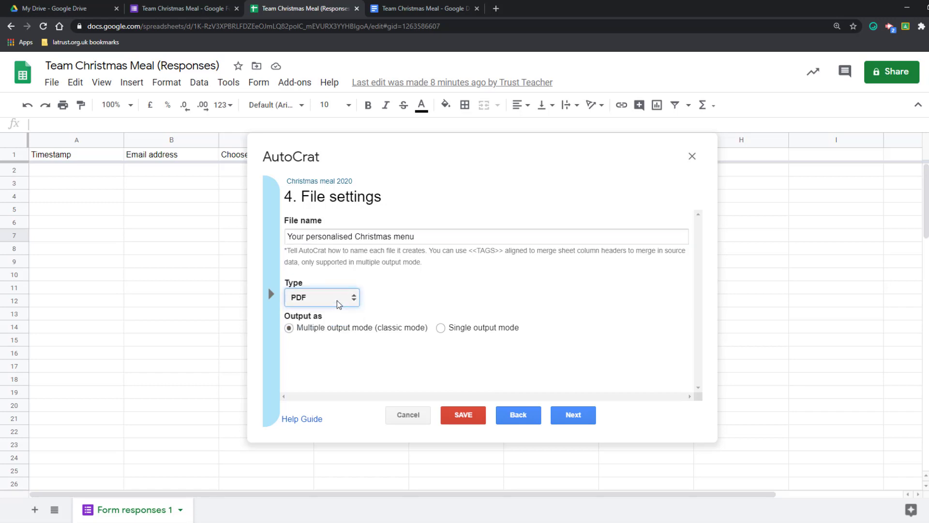
- Pick the Christmas meal Drive folder as destination and skip the dynamic folder reference
click(574, 416)
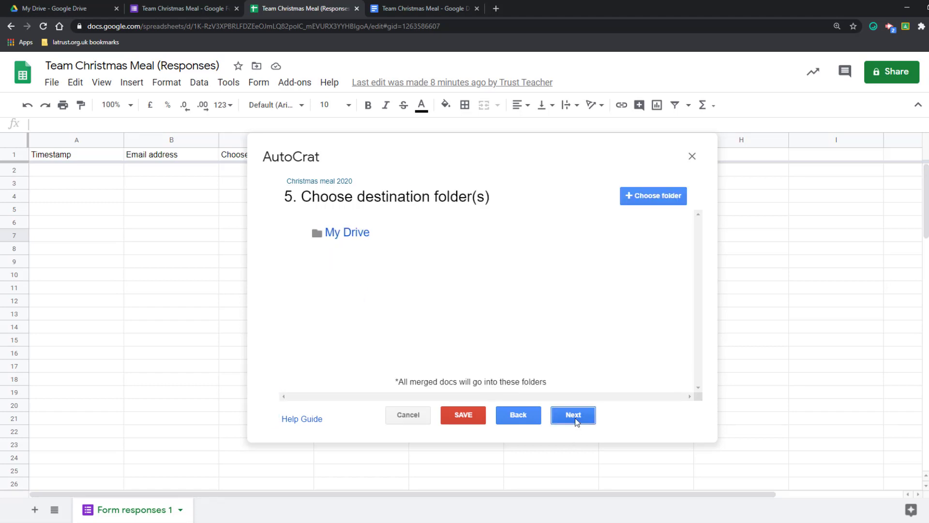
click(644, 198)
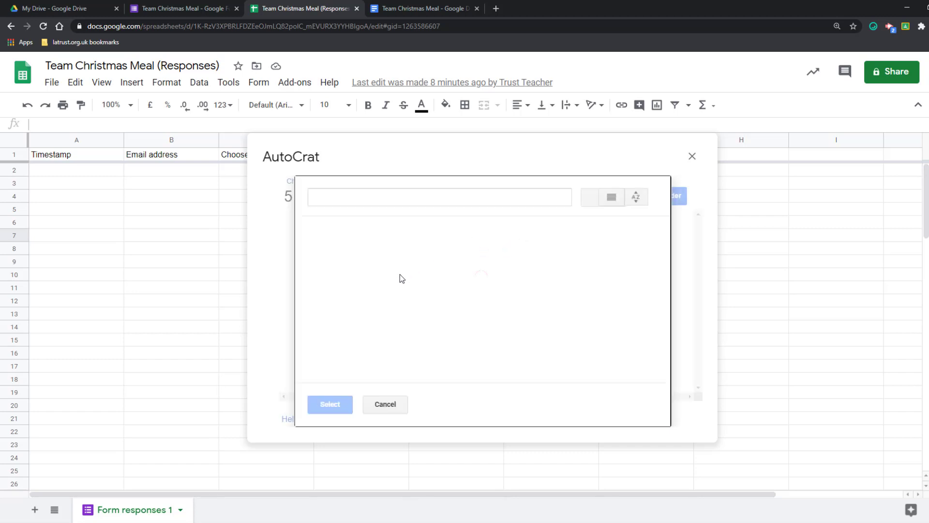
click(368, 274)
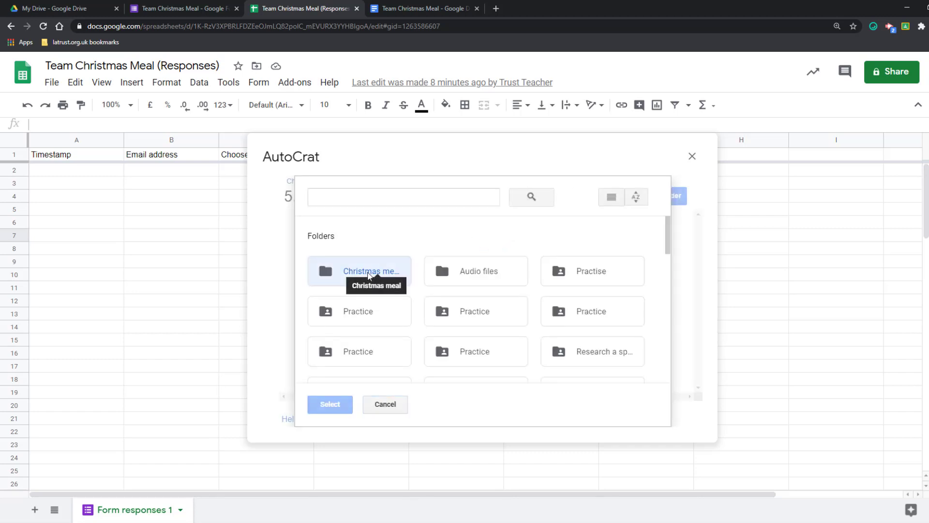
click(331, 405)
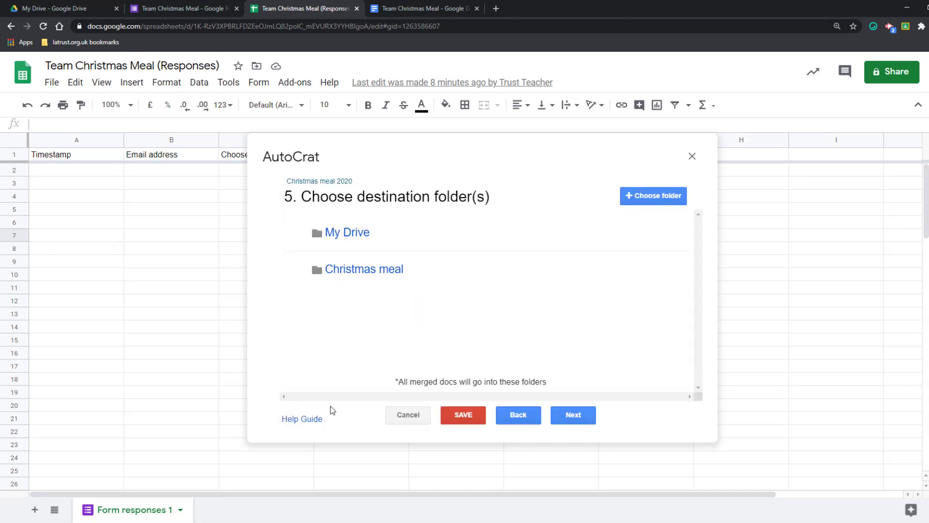
click(581, 417)
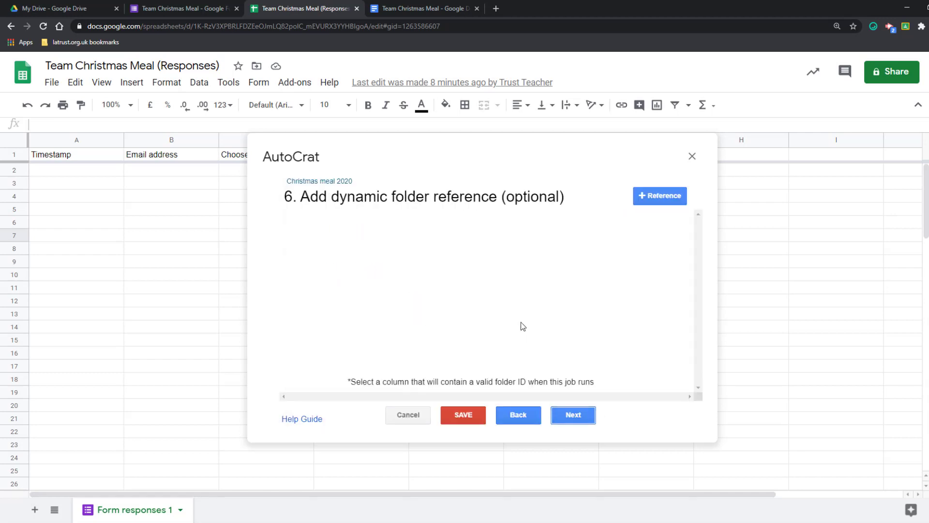
click(572, 417)
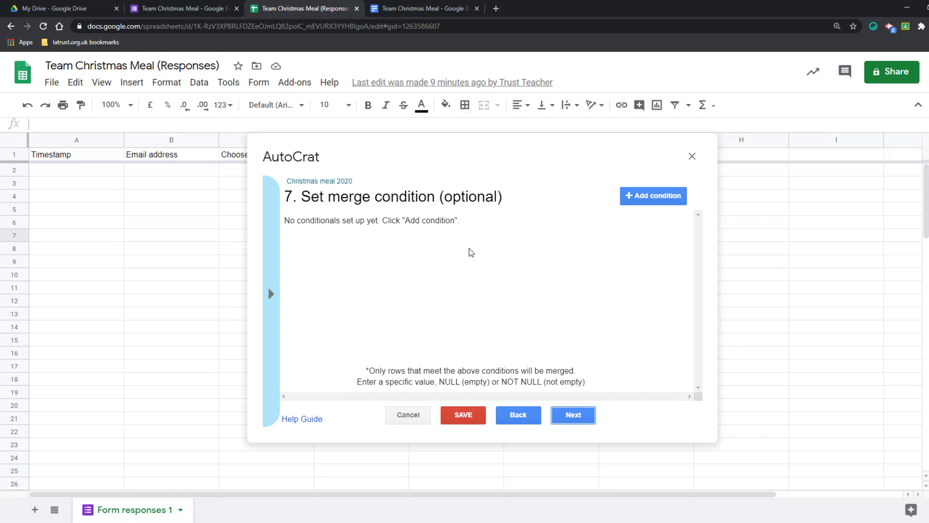
- Skip merge conditions, share the merged doc as PDF, and address it to <<Email address>>
click(573, 416)
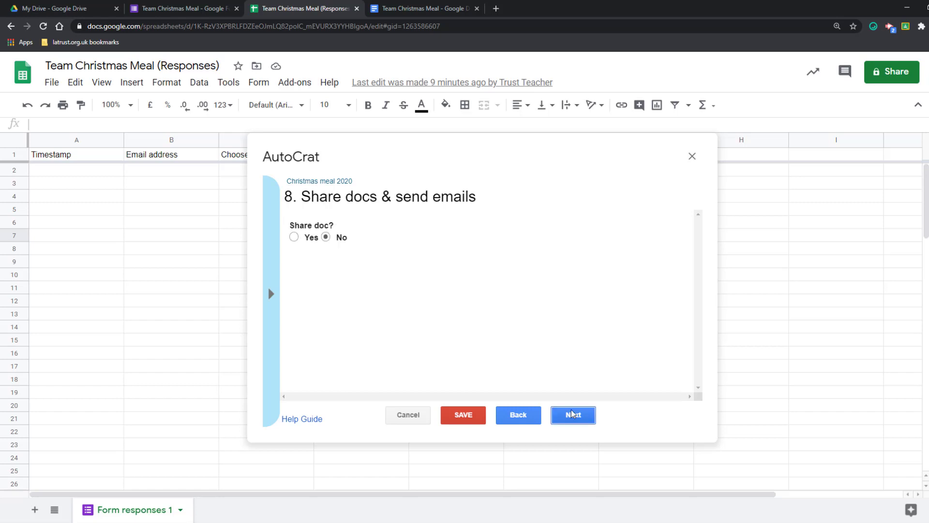
click(294, 237)
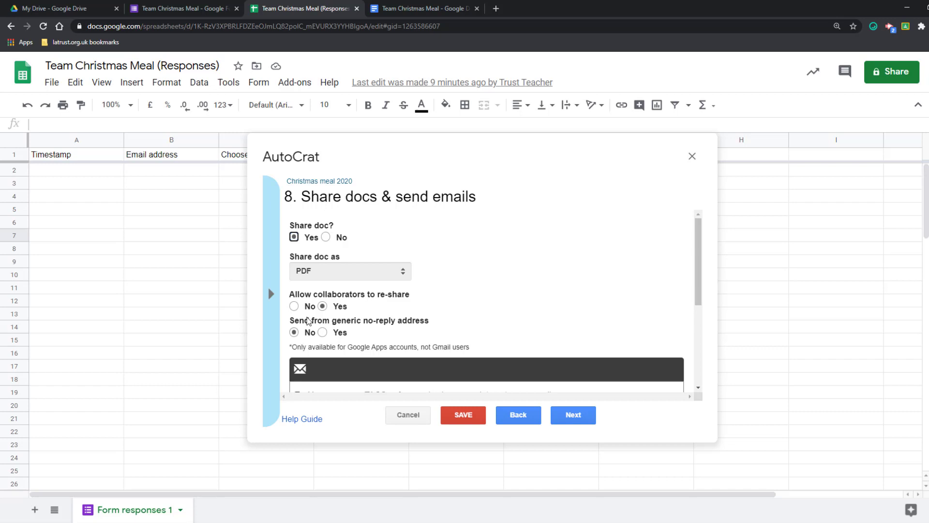
scroll(385, 309, down, 2)
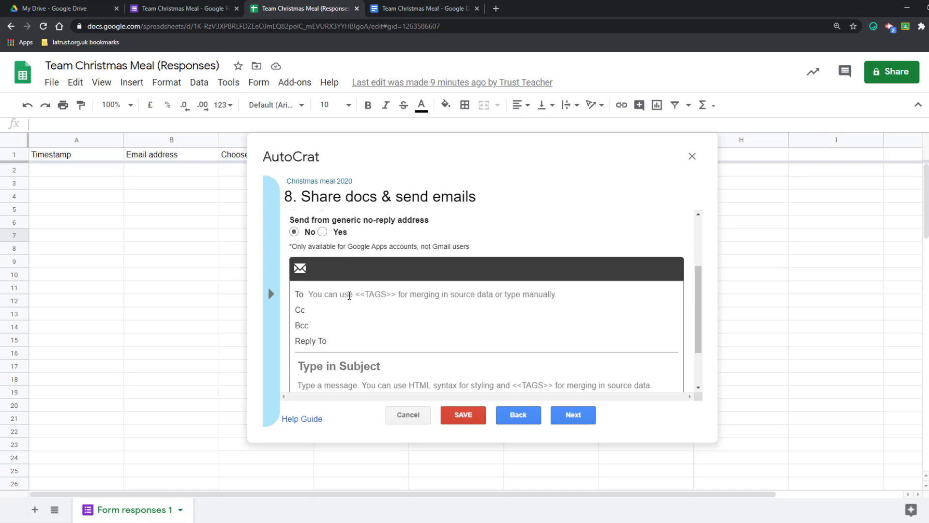
click(349, 295)
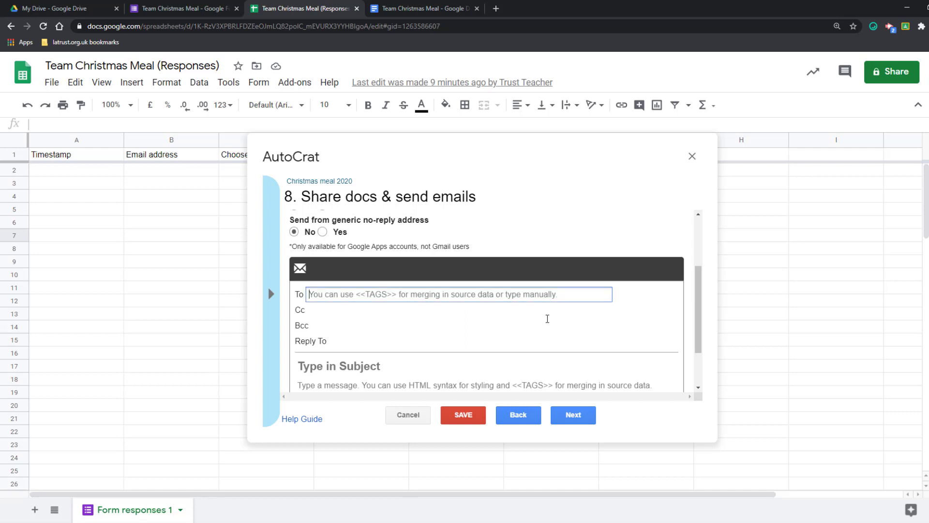
text(<<Ema)
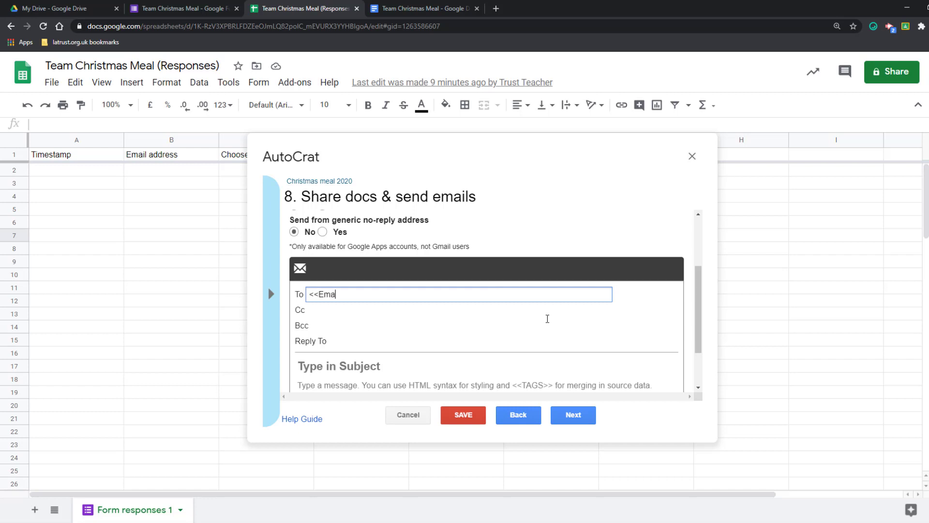
text(il address>>)
- Set the email subject 'This is your Christmas meal menu' and body 'I look forward to seeing you to celebrate'
click(344, 365)
text(This i)
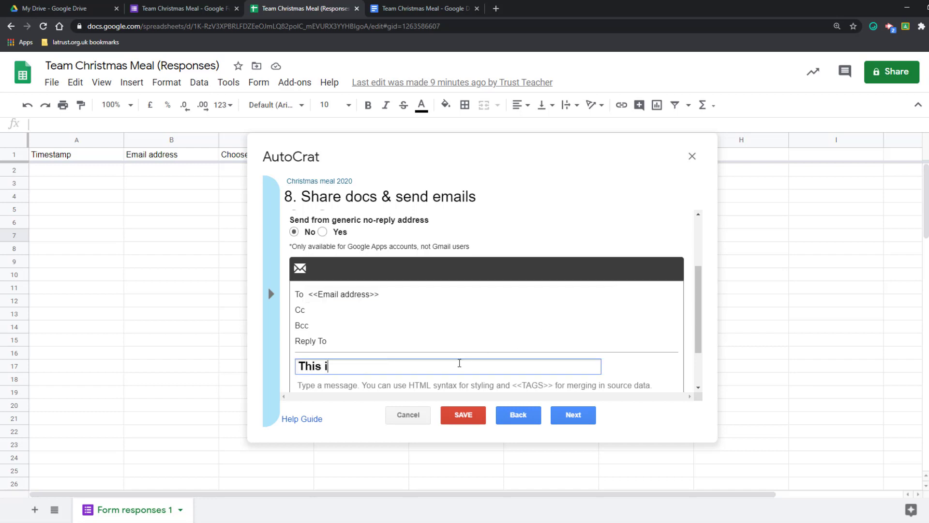
text(s your Christmas meal menu)
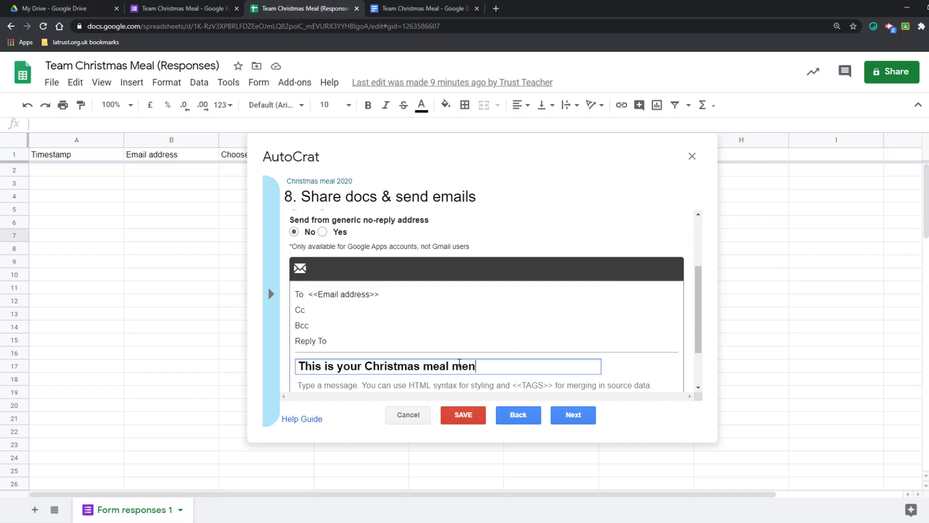
key(Tab)
text(I loo)
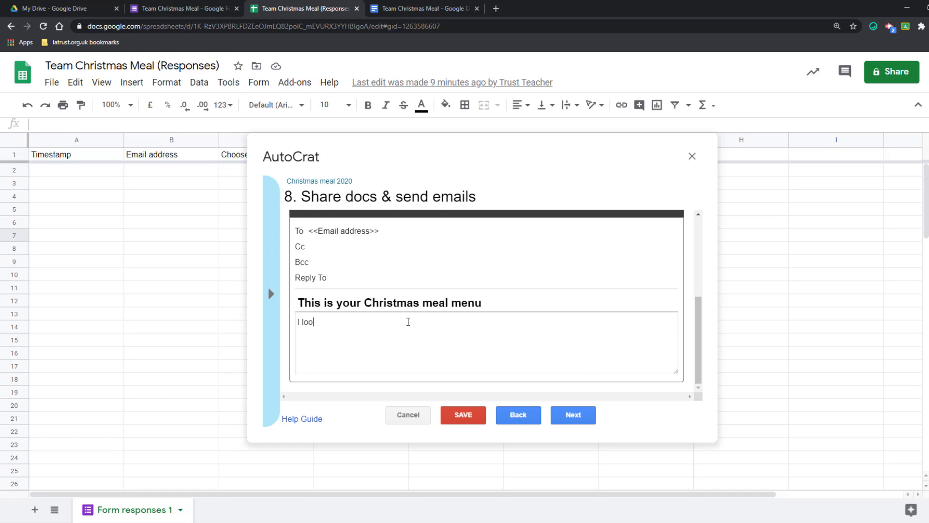
text(k forward to seeing you to celebrate)
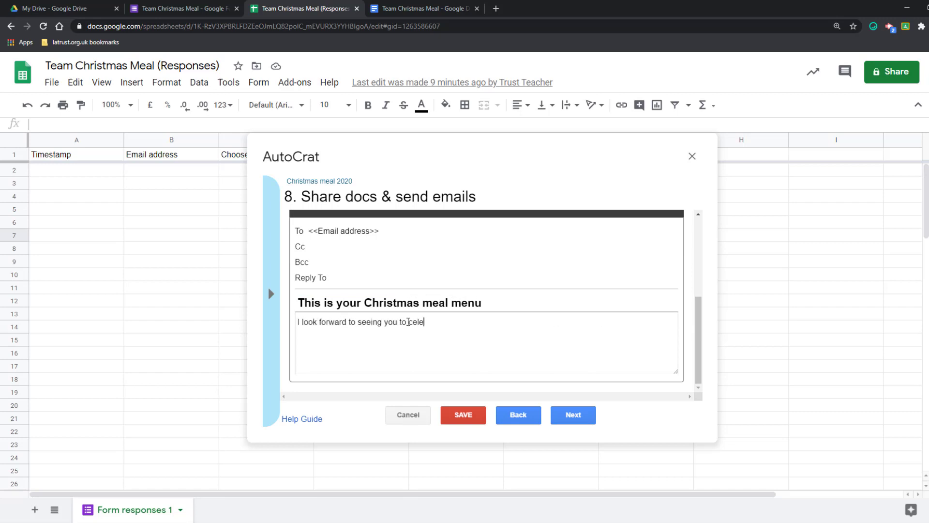
click(572, 418)
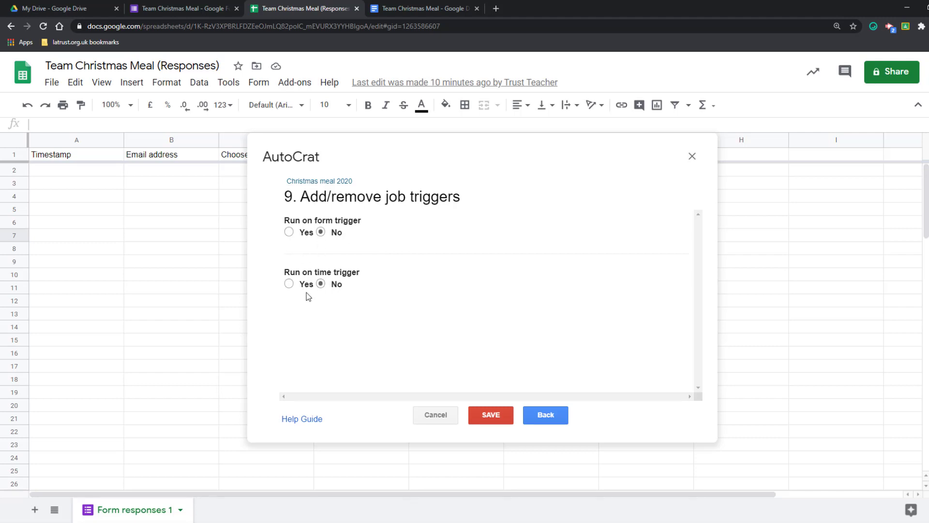
- Turn on the form-submit trigger for the Christmas meal 2020 job, save it, and close AutoCrat
click(289, 232)
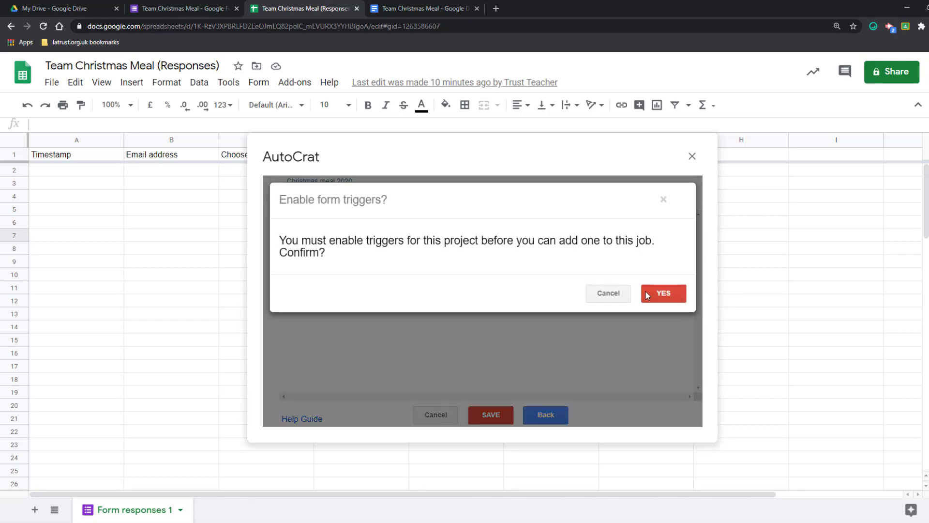
click(663, 294)
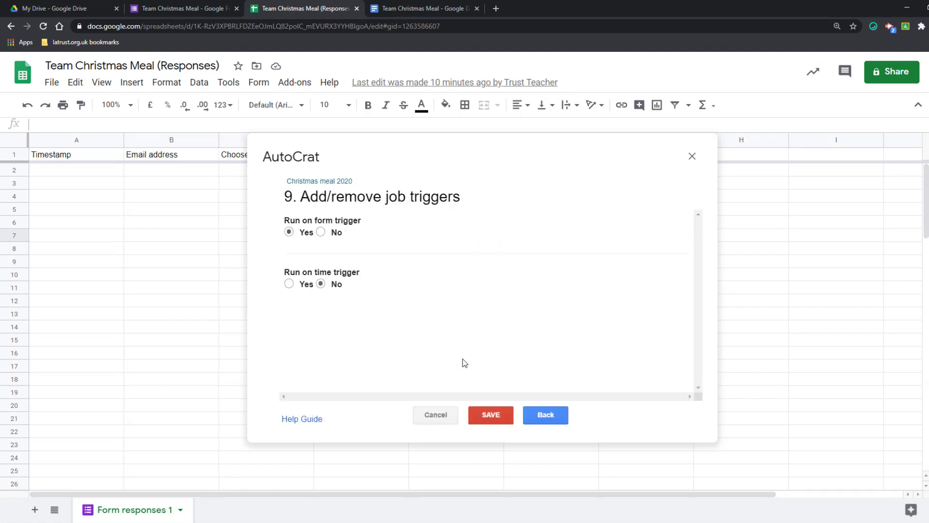
click(491, 414)
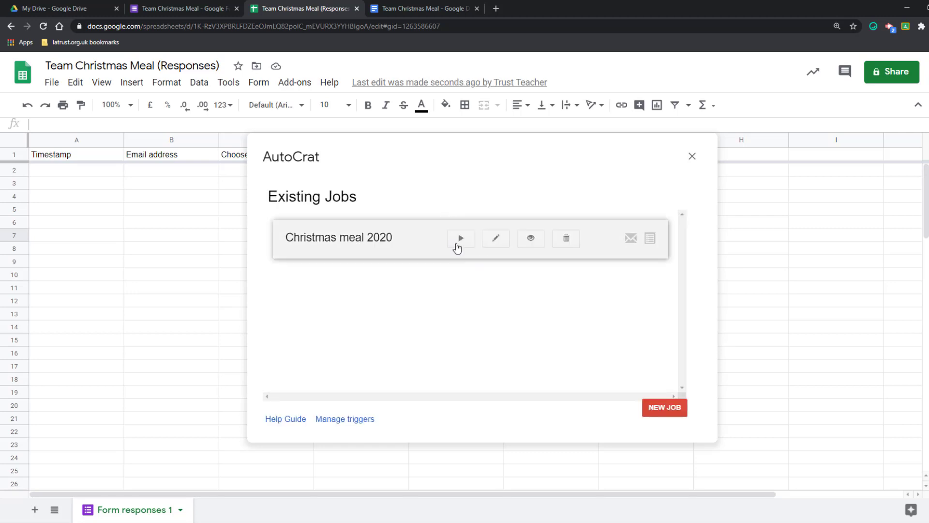
click(692, 157)
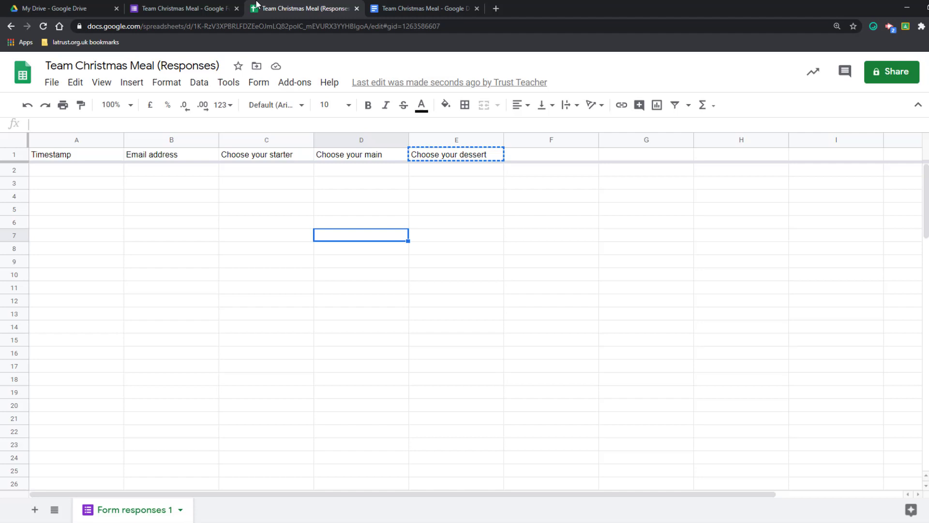
- Submit a form response with Pumpkin & Chestnut Soup, Roast Breast of Turkey and Traditional Christmas Pudding
click(171, 8)
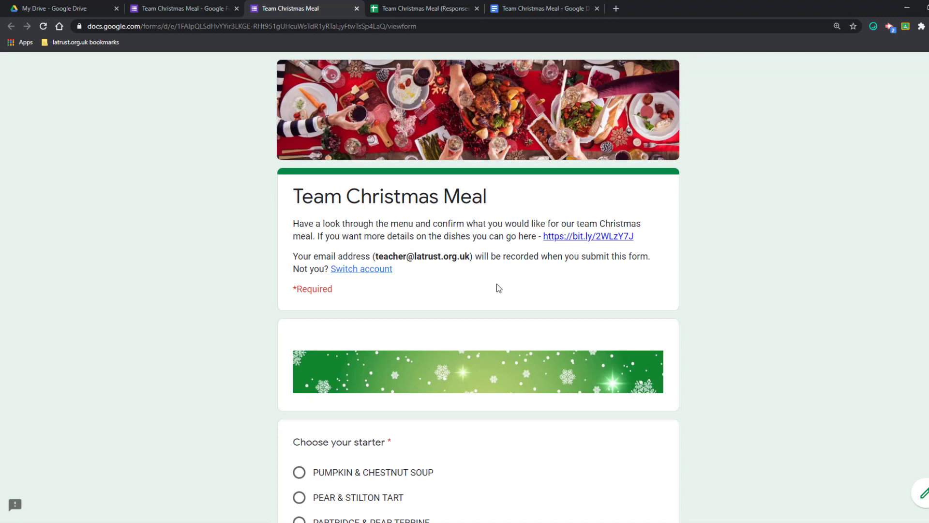
scroll(499, 289, down, 3)
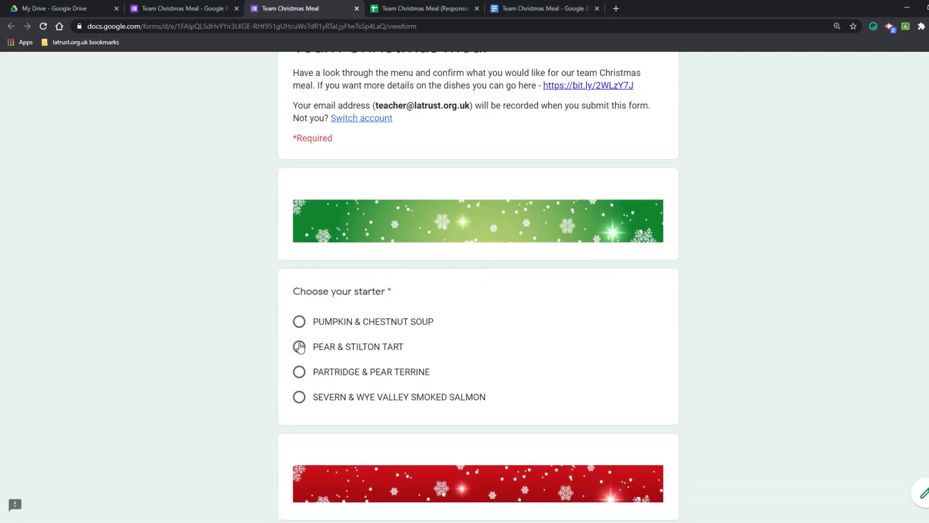
click(299, 322)
scroll(426, 339, down, 6)
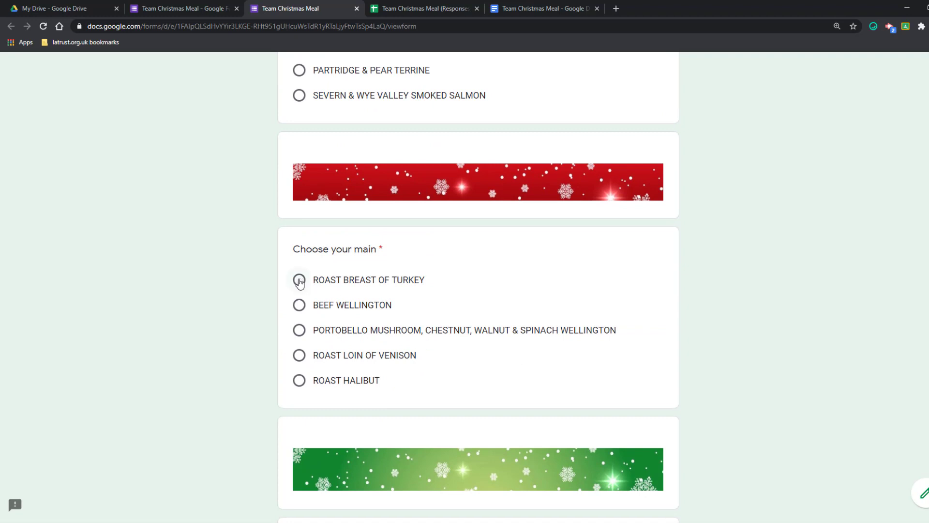
click(299, 280)
scroll(434, 320, down, 4)
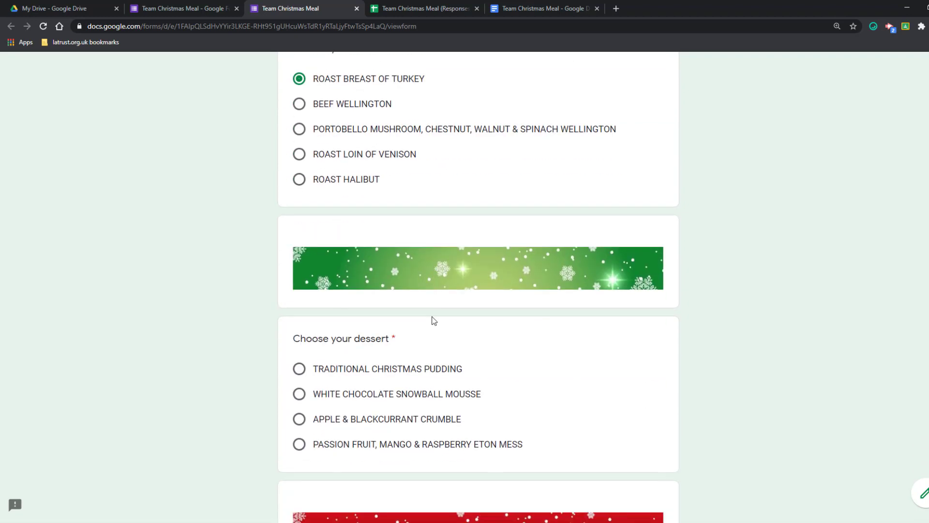
click(294, 372)
scroll(505, 378, down, 5)
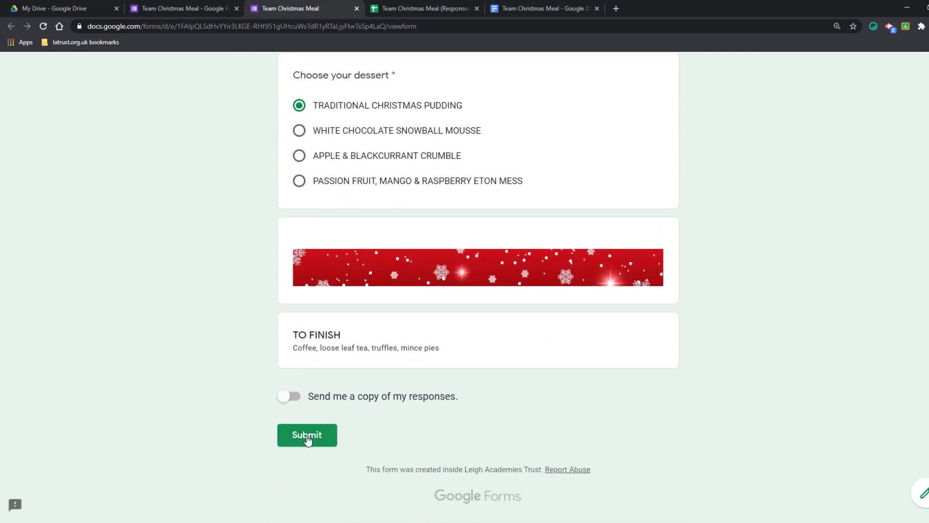
click(307, 435)
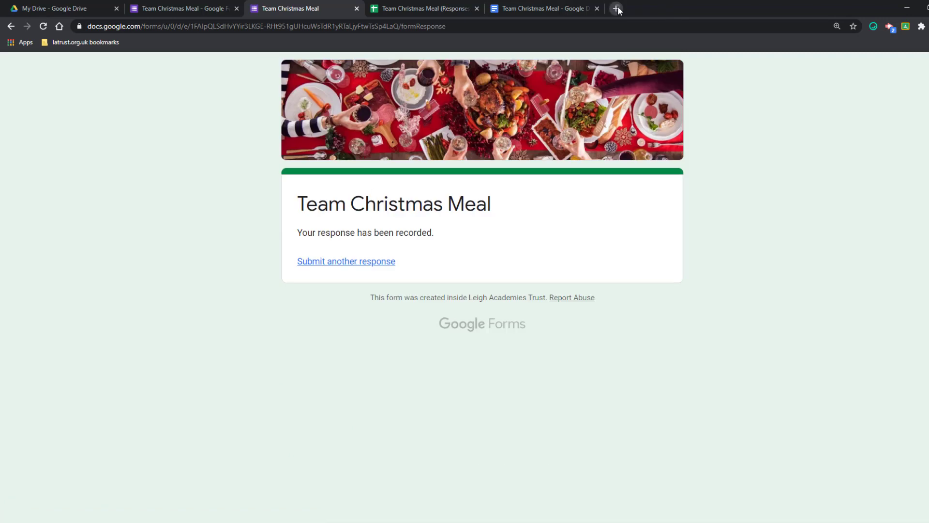
- In Gmail, open the Christmas meal menu email and preview the attached 'Your personalised Christmas menu.pdf'
click(616, 8)
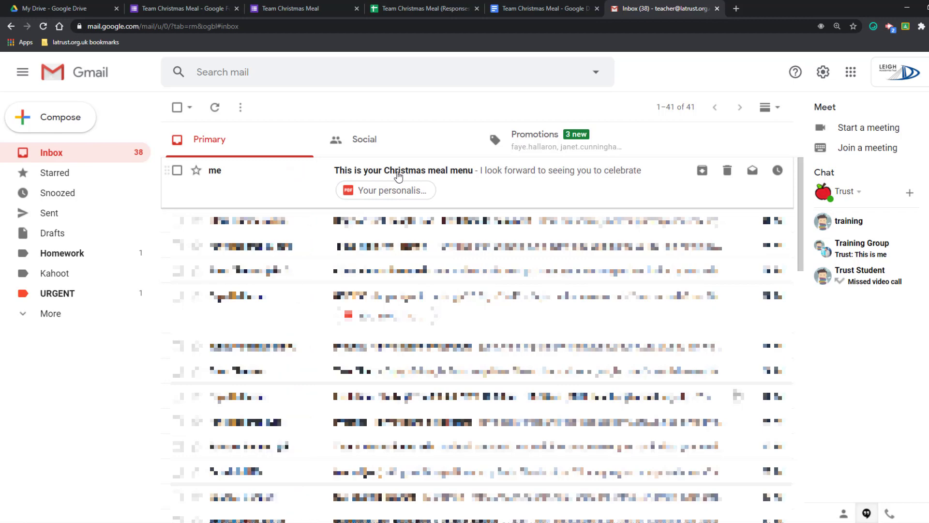
click(397, 177)
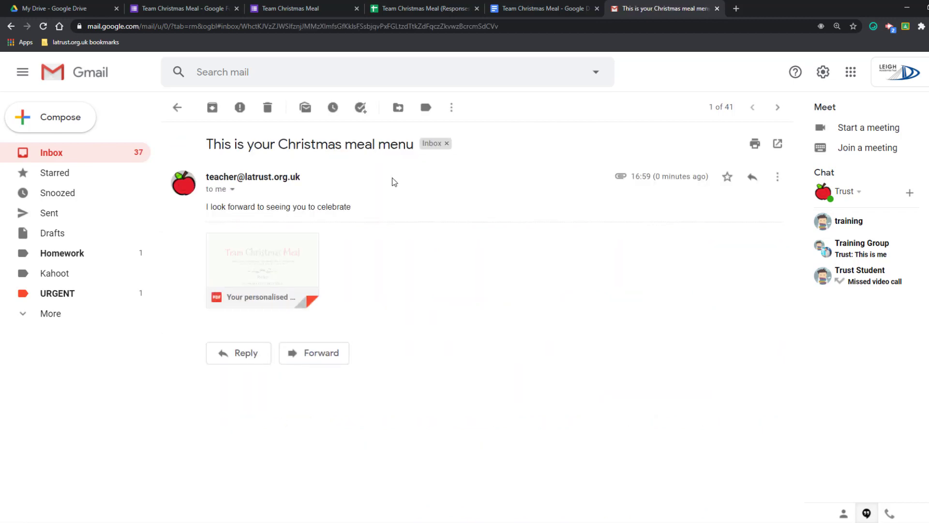
click(264, 263)
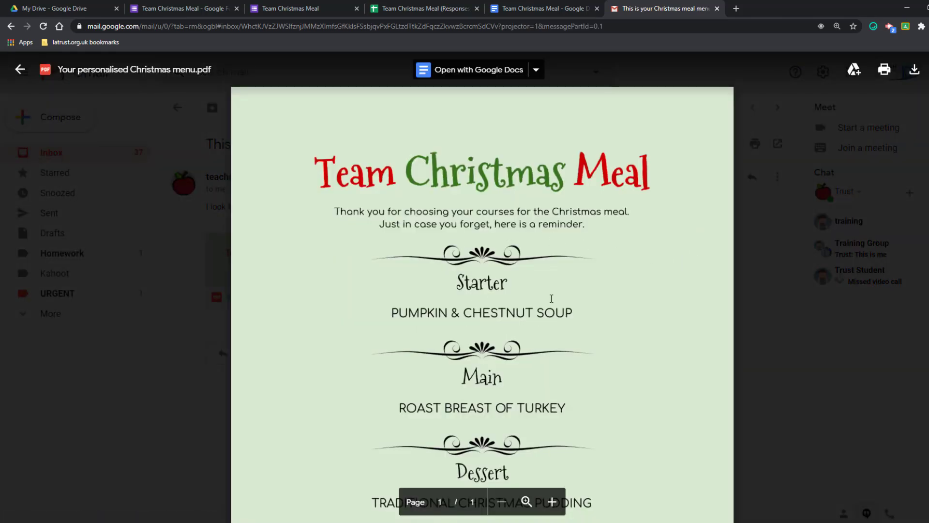
scroll(551, 298, down, 4)
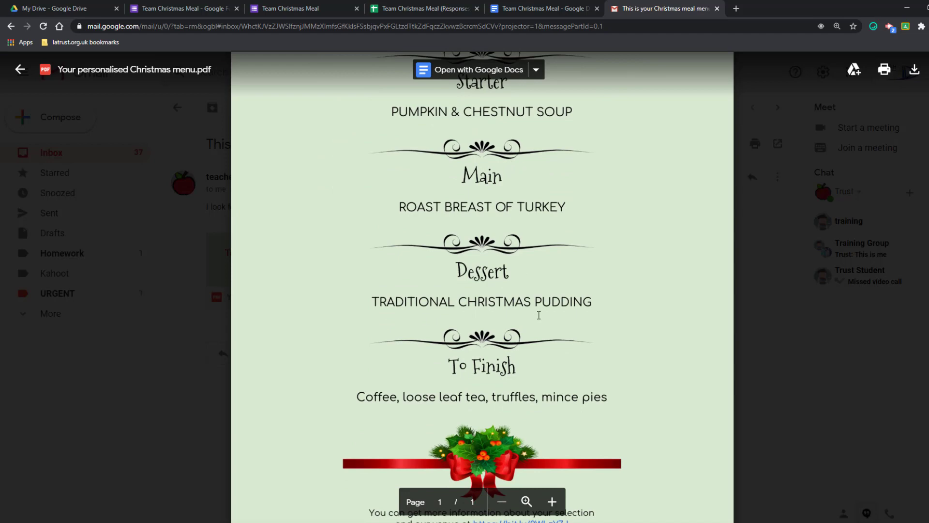
scroll(539, 313, down, 2)
scroll(593, 324, up, 6)
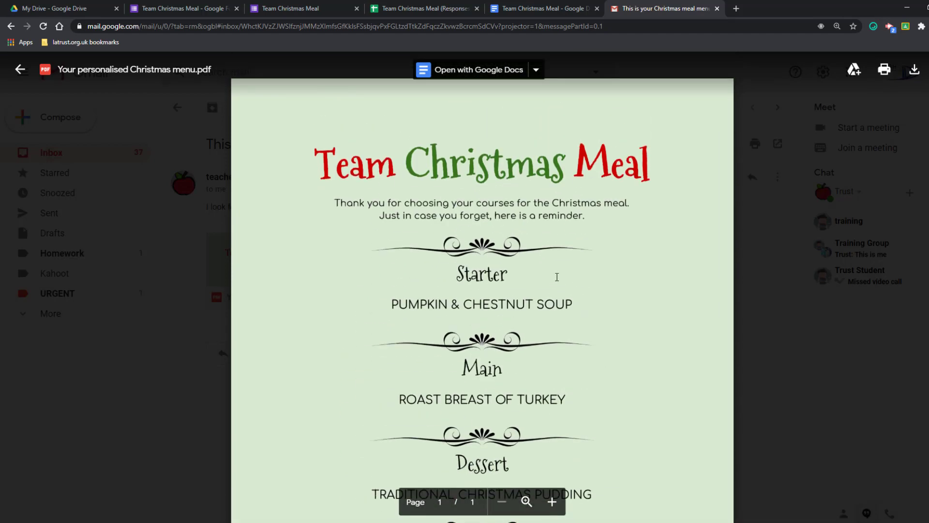